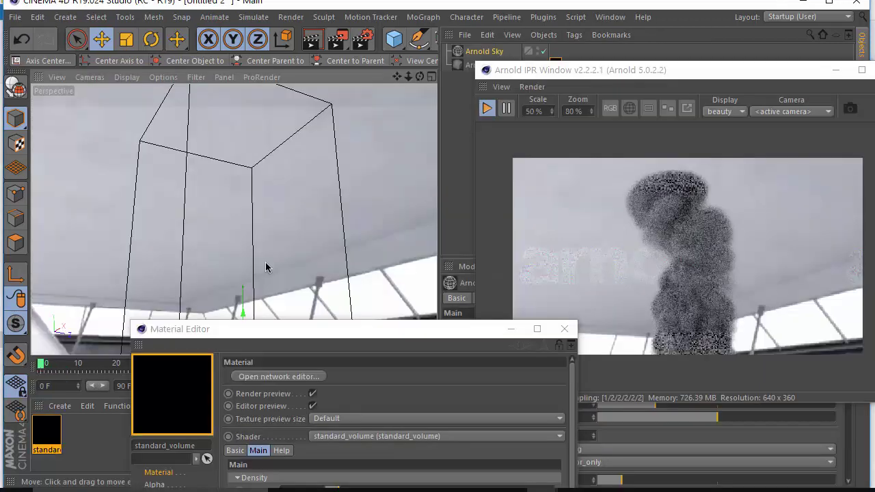
left_click_drag(305, 172, 269, 75, "alt")
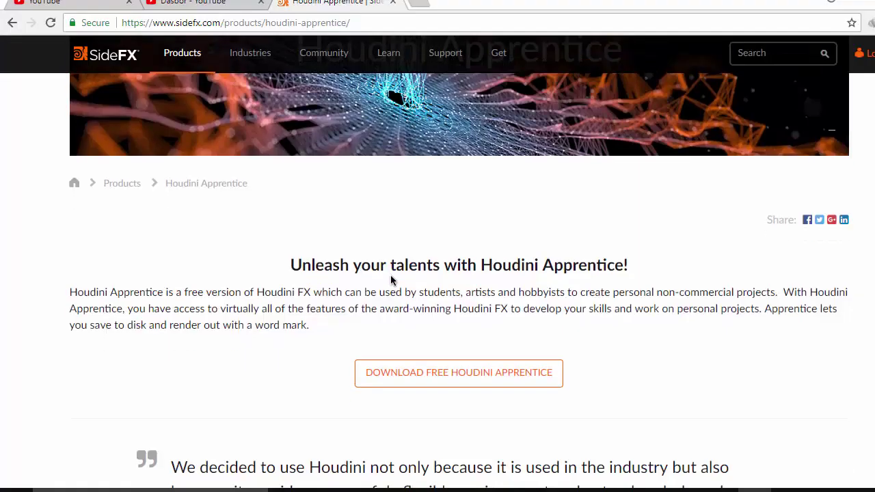
Step: Read through the Houdini Apprentice product page, including its free download section and licence terms
scroll(390, 275, "down", 3)
scroll(426, 322, "up", 3)
scroll(511, 297, "down", 2)
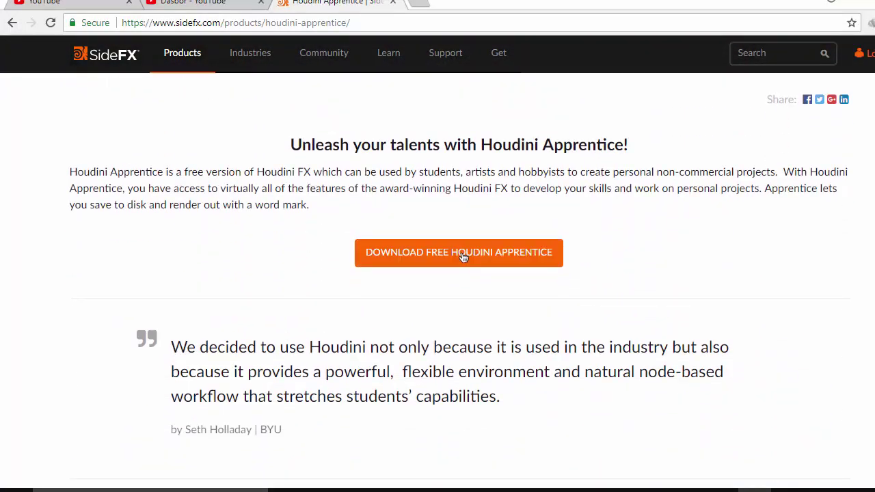
scroll(397, 319, "down", 8)
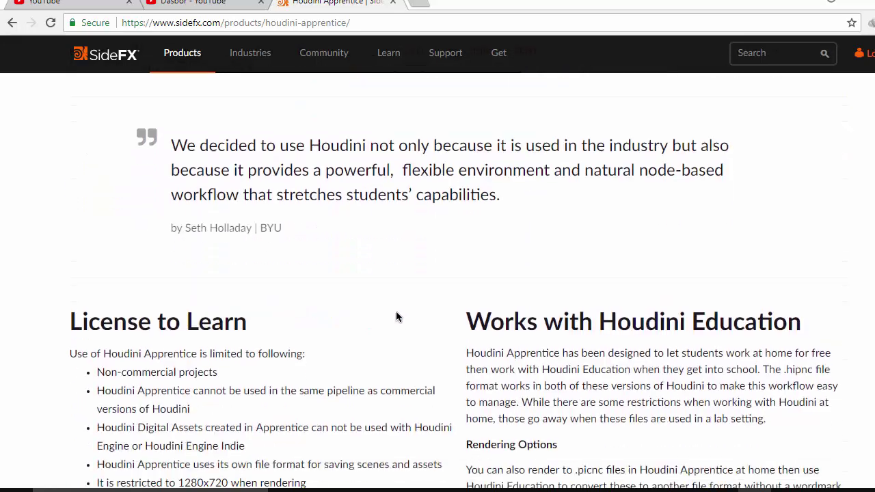
scroll(343, 292, "up", 3)
scroll(341, 293, "up", 8)
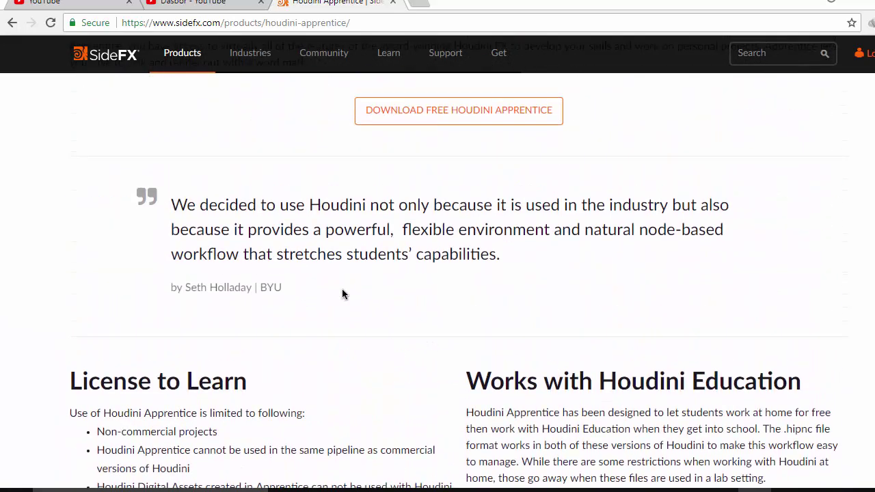
scroll(233, 108, "down", 2)
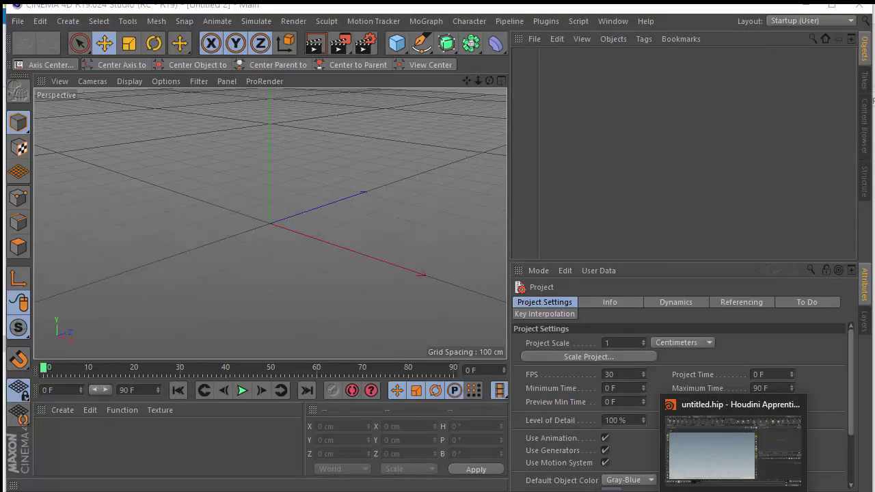
Step: Switch to Houdini Apprentice and add a Sphere geometry object to the scene network
left_click(718, 418)
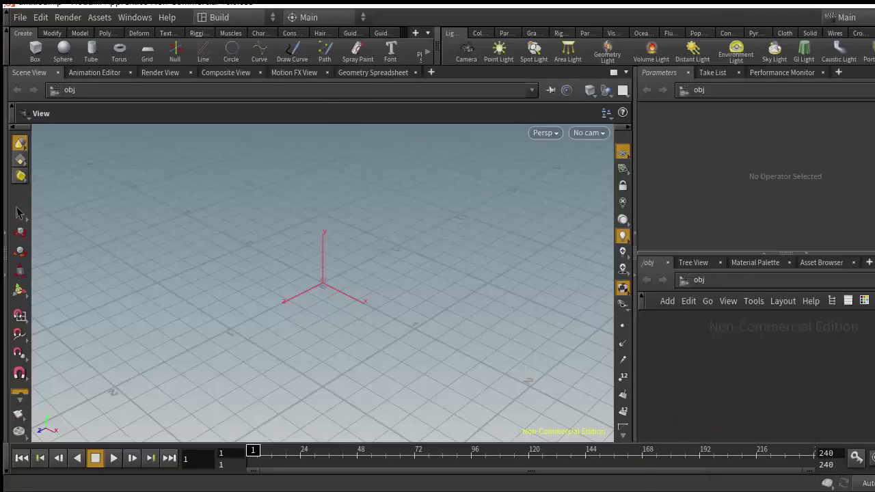
left_click_drag(874, 115, 869, 117)
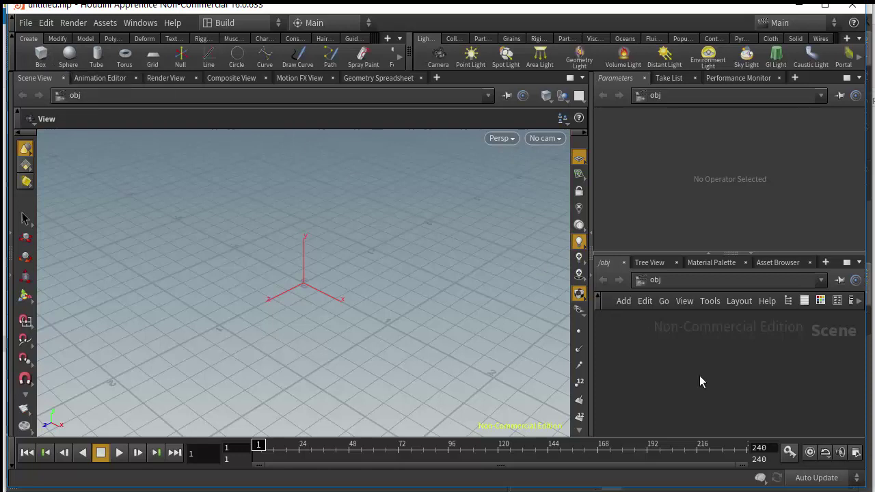
key("Tab")
type("sphere")
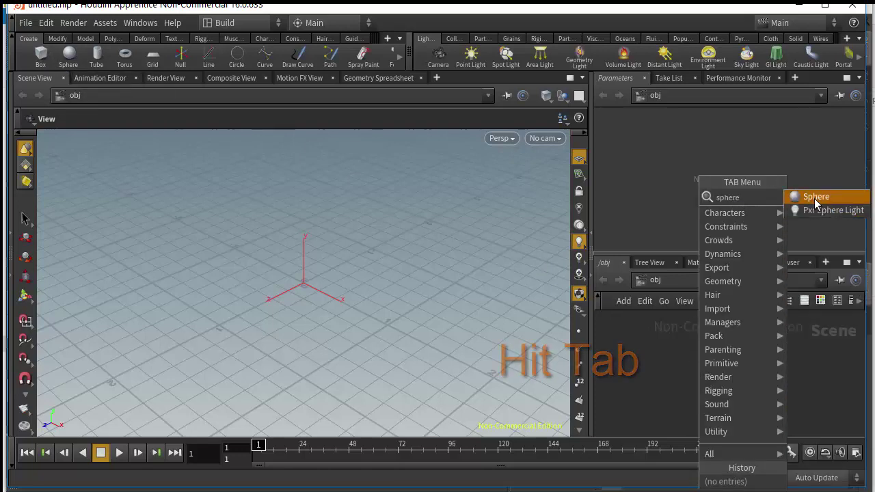
key("Return")
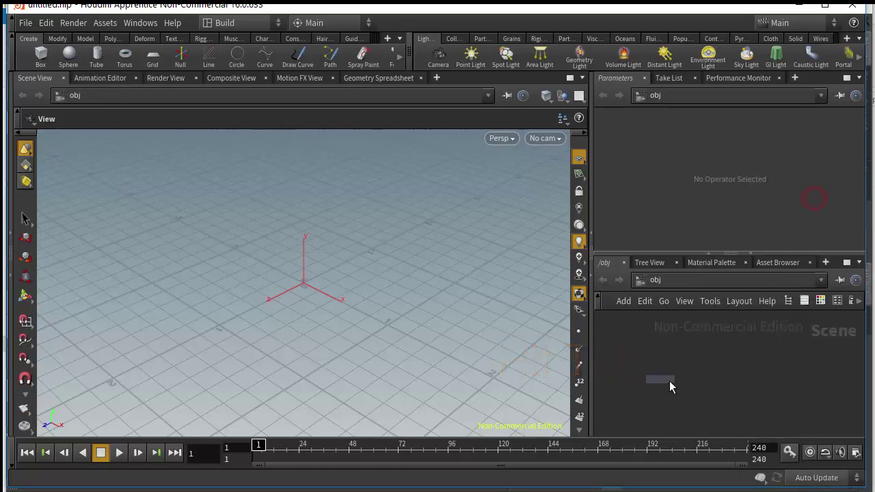
left_click(718, 363)
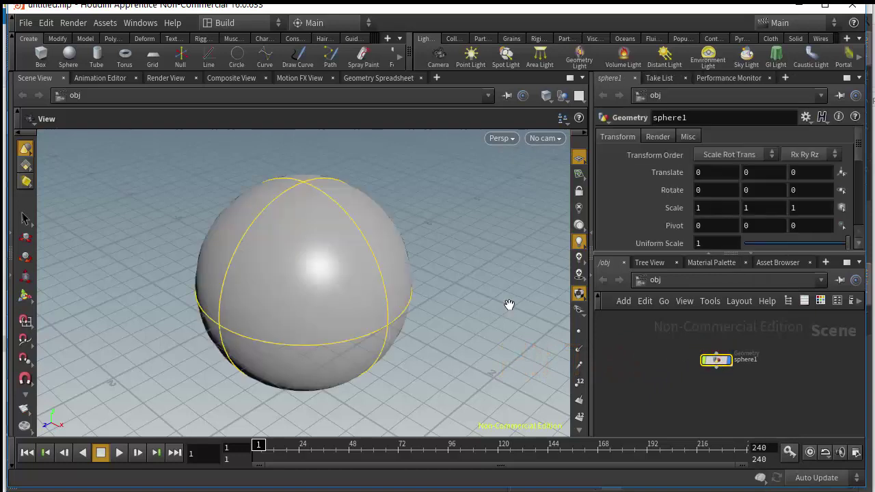
Step: Enter the sphere object's geometry network and set the sphere's primitive type to Polygon
double_click(717, 362)
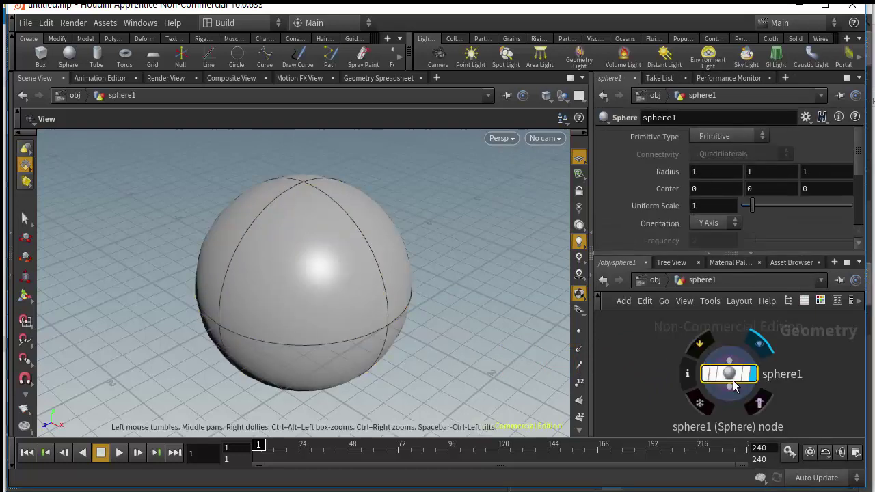
left_click(727, 136)
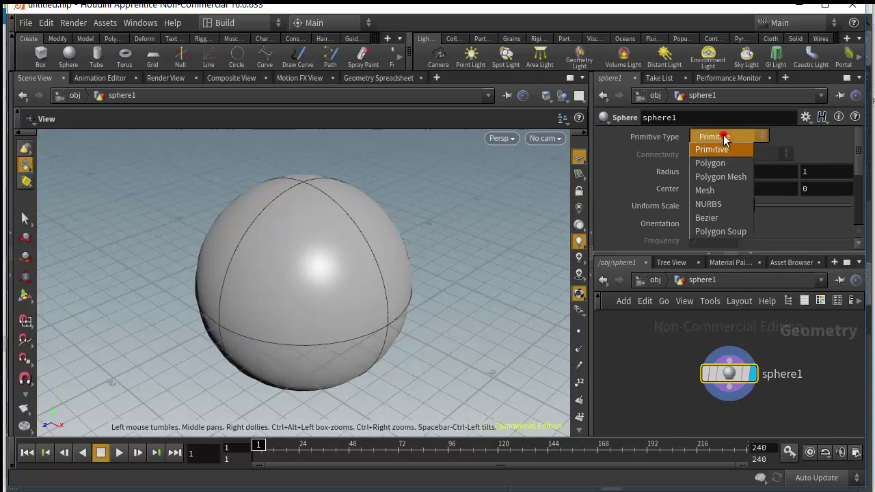
left_click(724, 163)
scroll(396, 246, "down", 5)
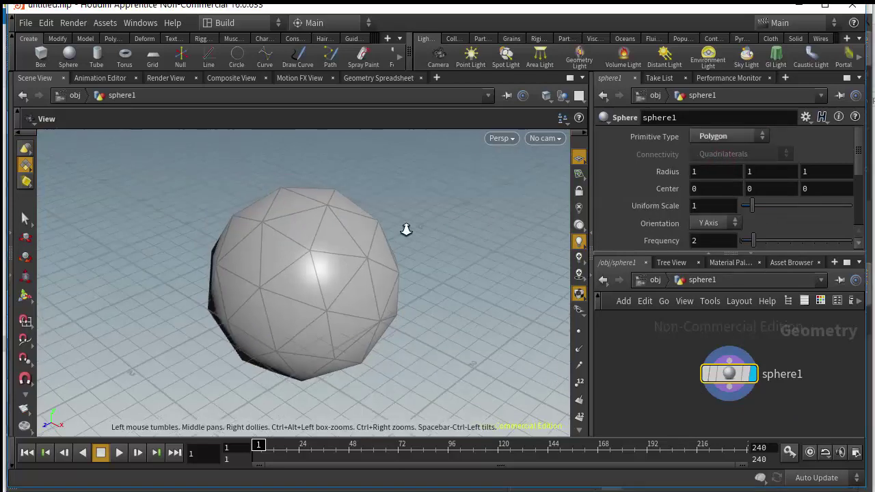
Step: Add a Mountain node connected to the sphere node's output
key("Tab")
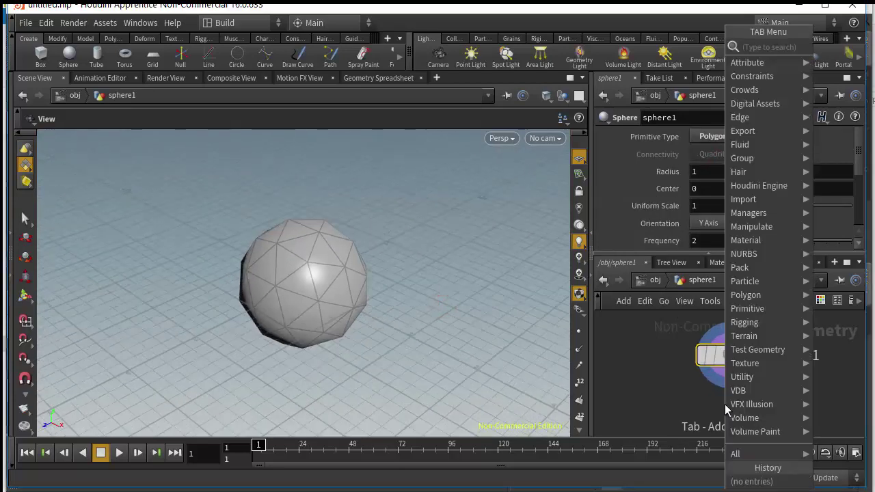
type("moun")
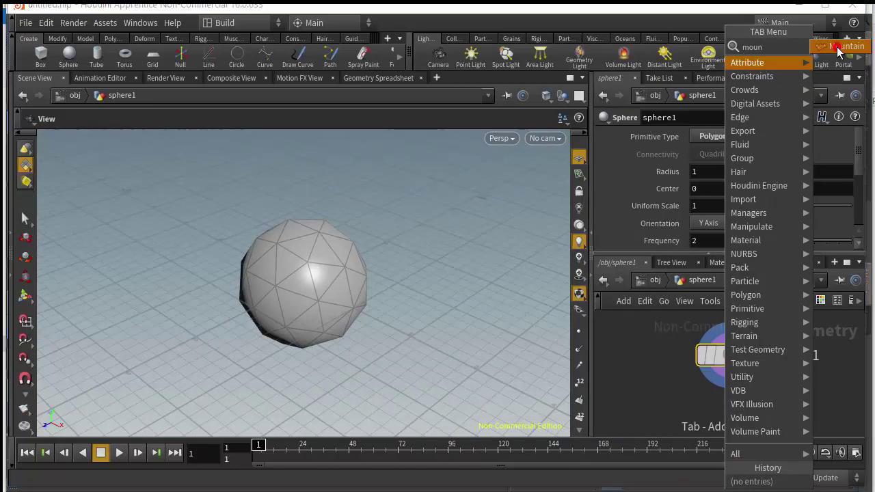
key("Return")
left_click(734, 389)
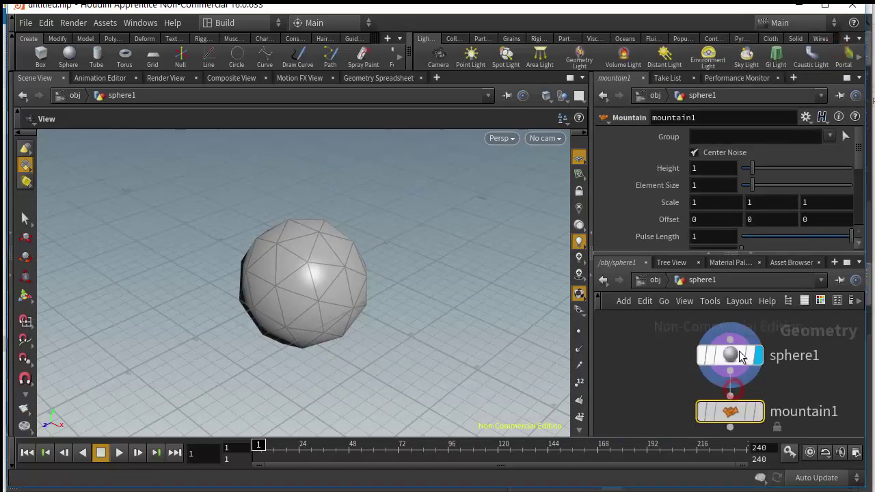
Step: Position the Mountain node below the sphere node and make it the displayed node
scroll(692, 375, "down", 3)
scroll(686, 369, "up", 3)
left_click_drag(699, 377, 661, 386)
left_click(663, 385)
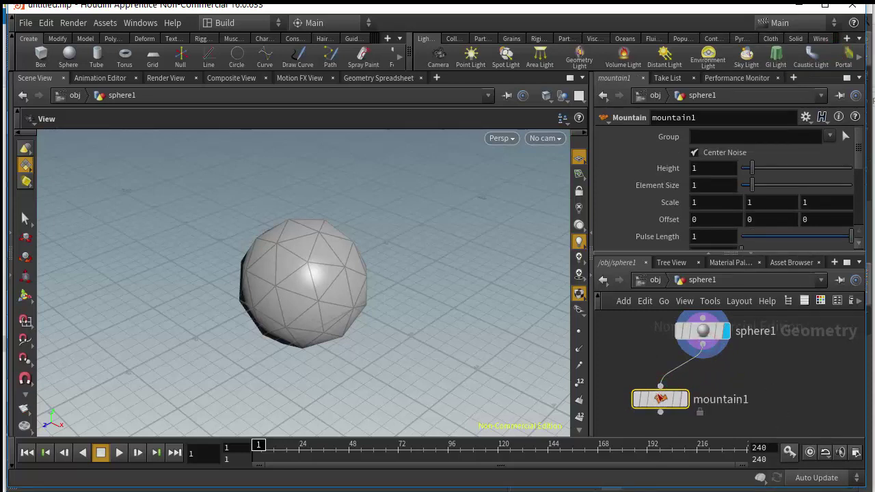
left_click(684, 400)
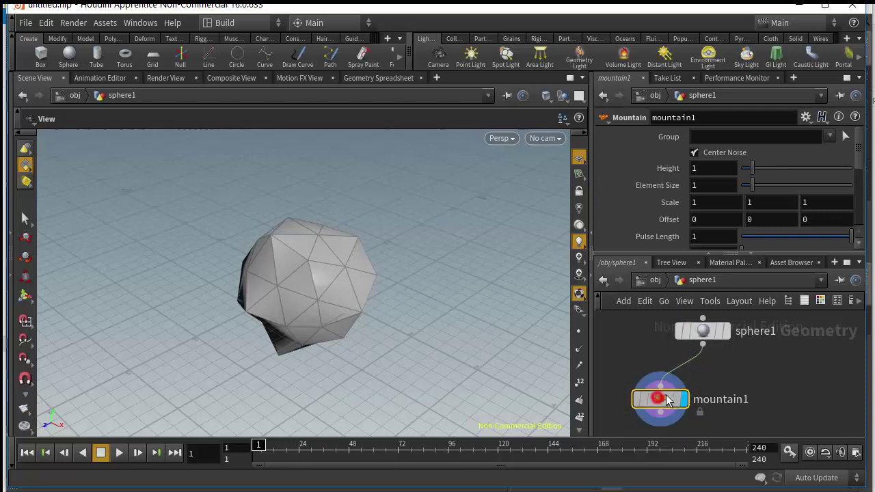
left_click_drag(661, 400, 690, 391)
Step: Set the sphere's Frequency to 5 and the Mountain node's Height to 2.11 and Element Size to 1.06
left_click(703, 331)
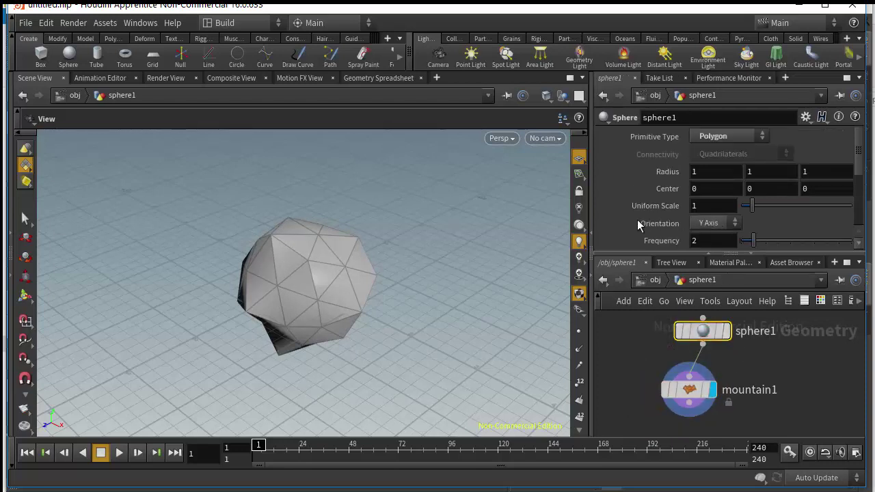
left_click_drag(783, 241, 790, 242)
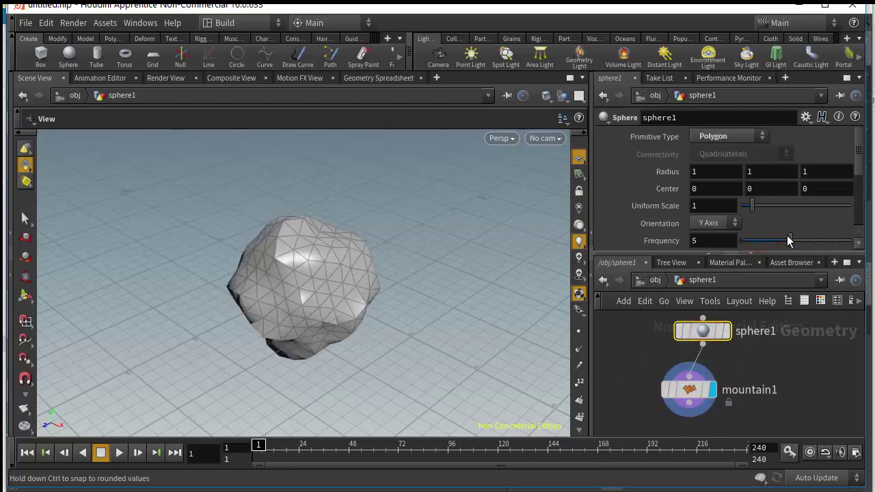
left_click(689, 390)
left_click_drag(753, 169, 753, 193)
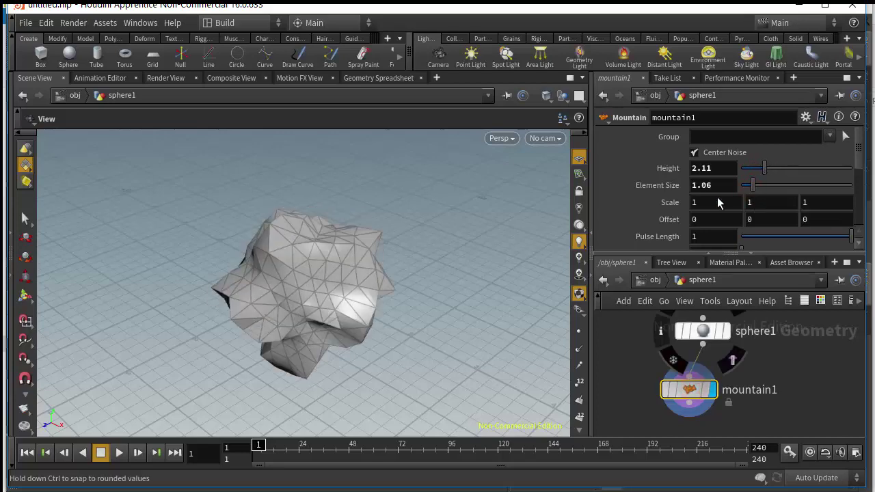
scroll(317, 294, "down", 3)
left_click_drag(312, 315, 356, 301)
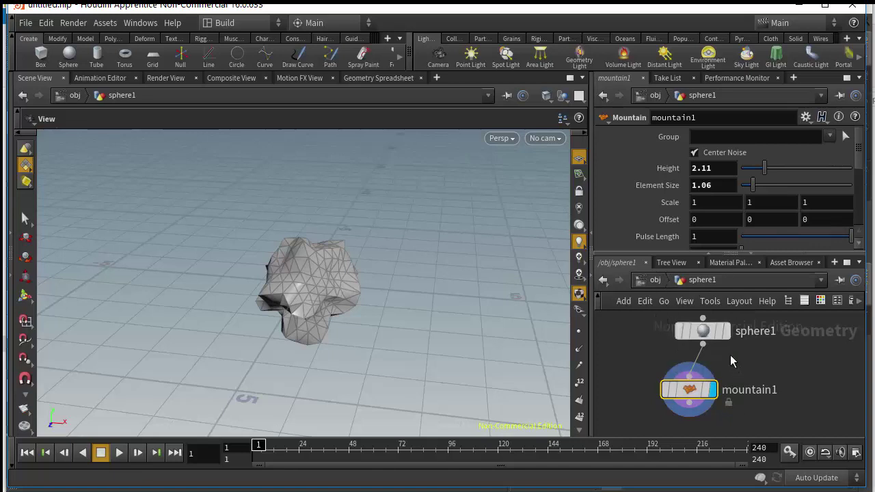
Step: Append a Null node after the Mountain node
key("Tab")
type("nu")
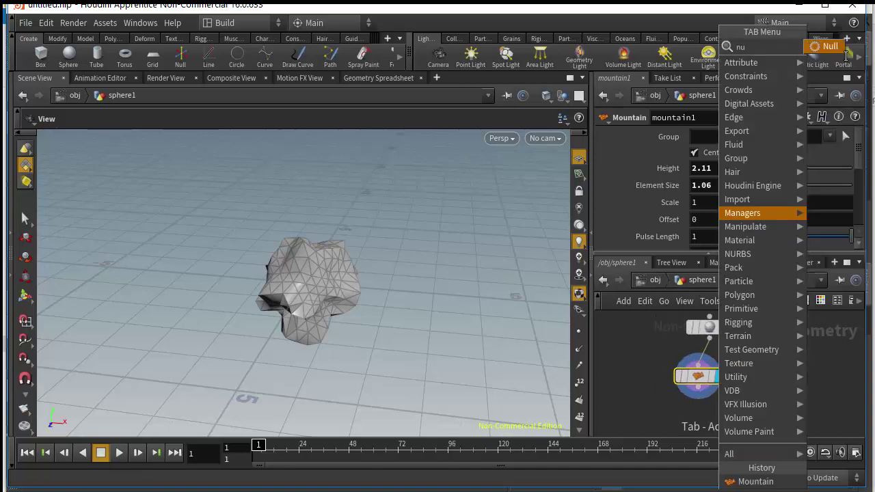
left_click(835, 49)
left_click(699, 408)
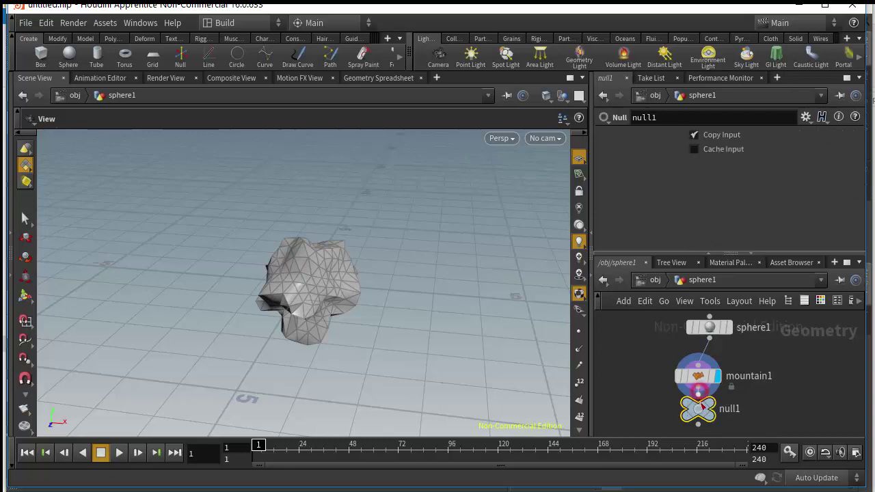
Step: Rename the Null node OUT and make it the displayed node in a neatly aligned chain
double_click(742, 410)
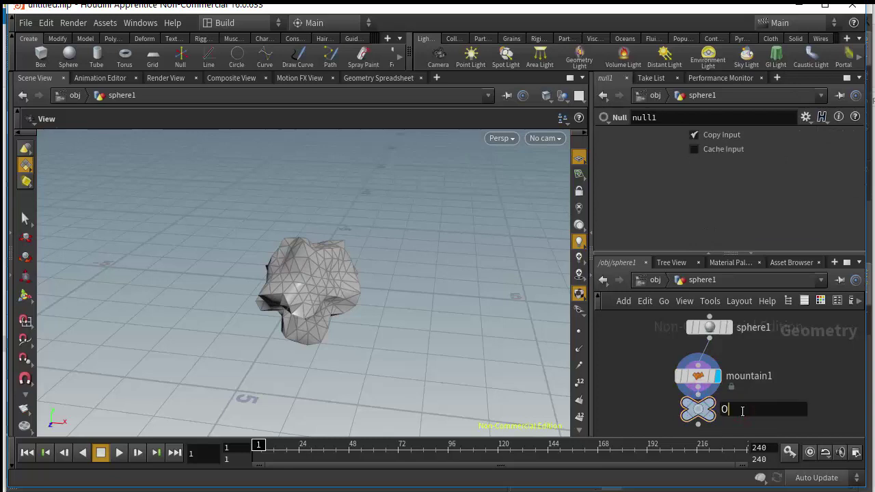
key("Return")
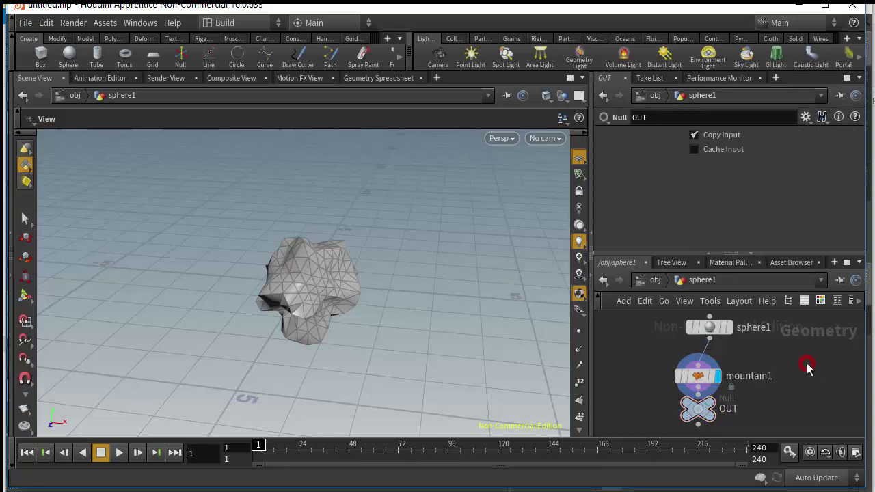
key("l")
scroll(763, 370, "down", 2)
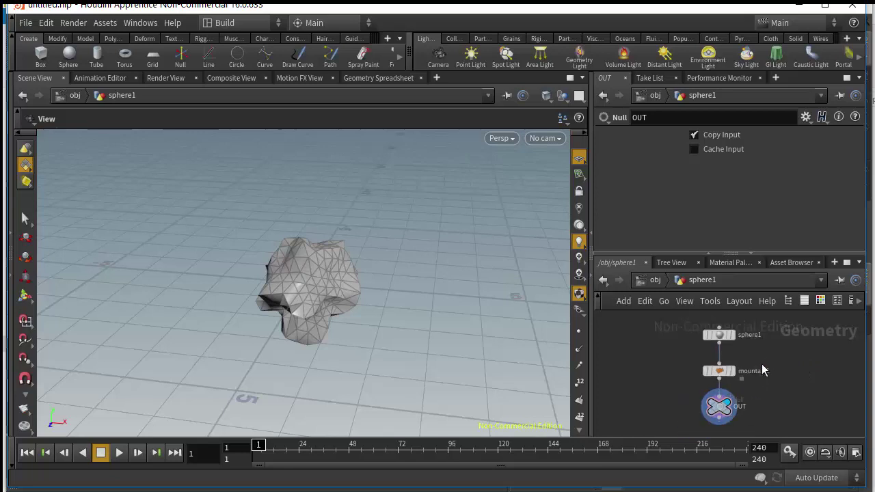
Step: Return to the object level and rename the sphere object Emitter
left_click(653, 280)
mouse_move(325, 308)
left_mouse_down()
mouse_move(338, 291)
mouse_move(332, 297)
left_mouse_up()
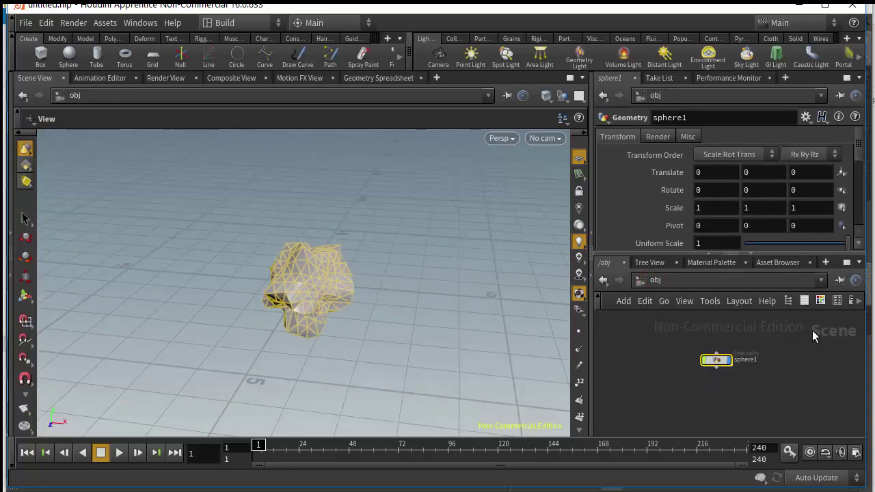
double_click(742, 360)
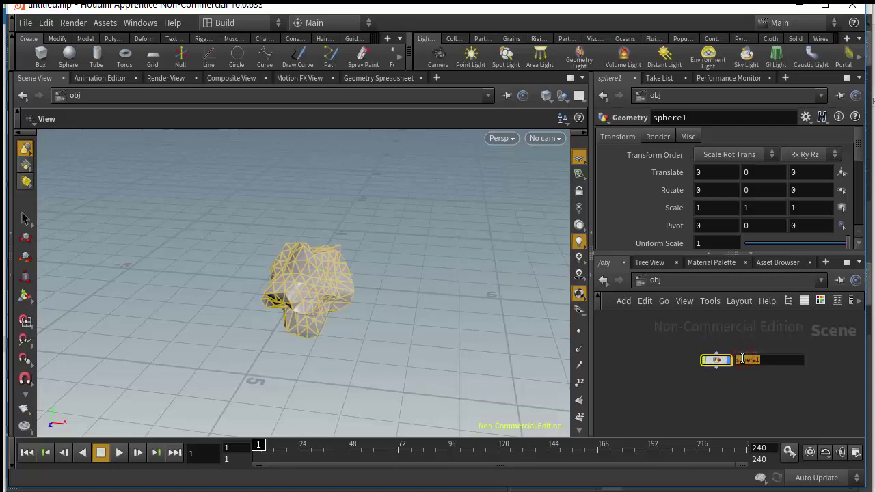
key("Return")
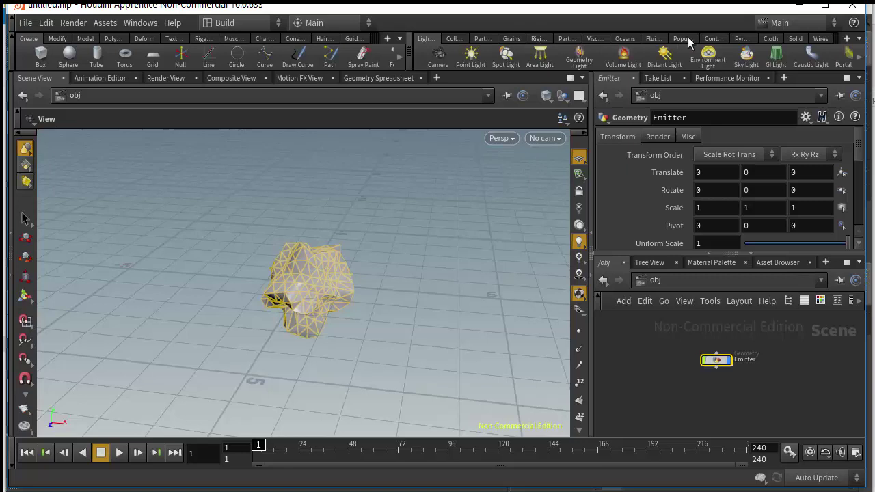
Step: Apply the Billowy Smoke pyro effect to the Emitter object
left_click(742, 38)
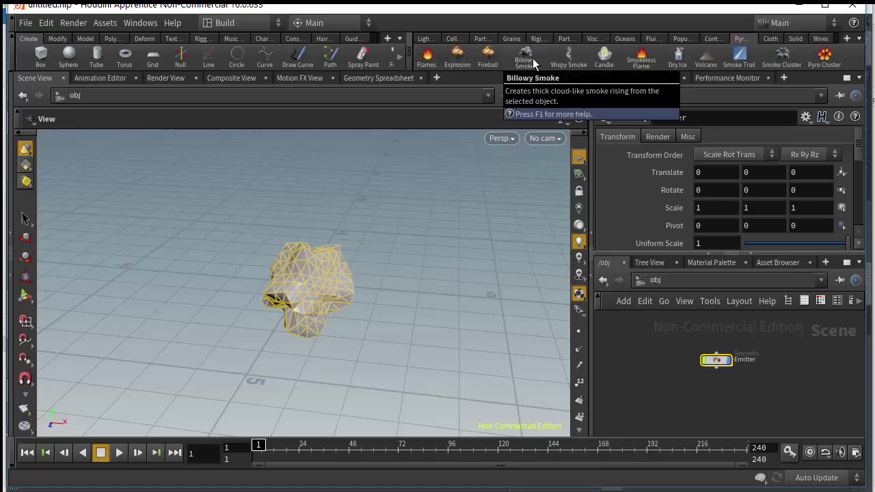
scroll(295, 264, "down", 3)
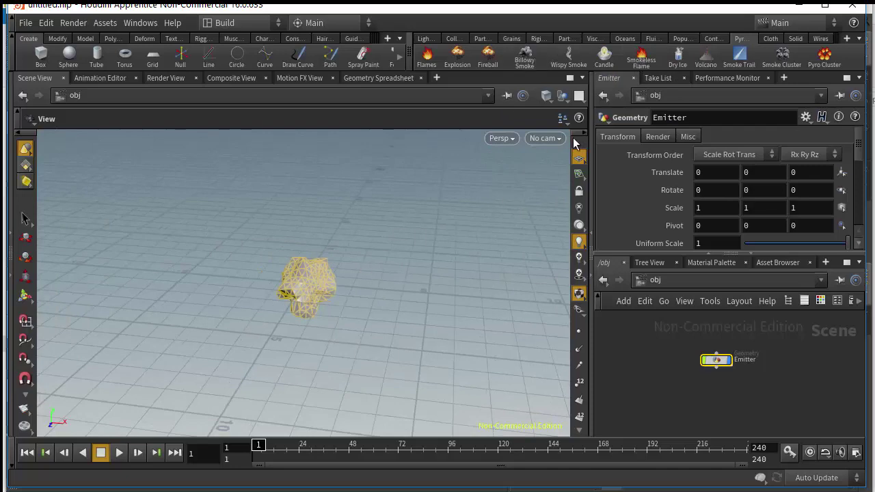
left_click(527, 59)
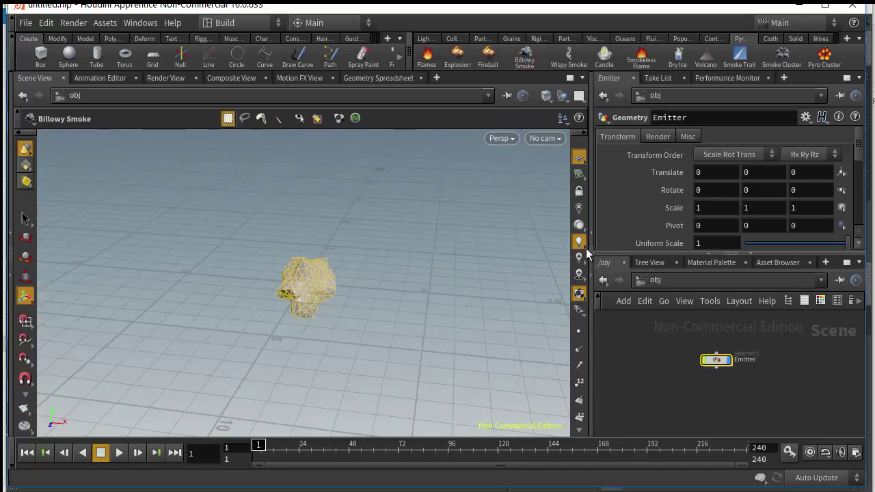
Step: Play the smoke simulation and stop it at frame 55
left_click_drag(560, 262, 428, 262)
left_click(118, 452)
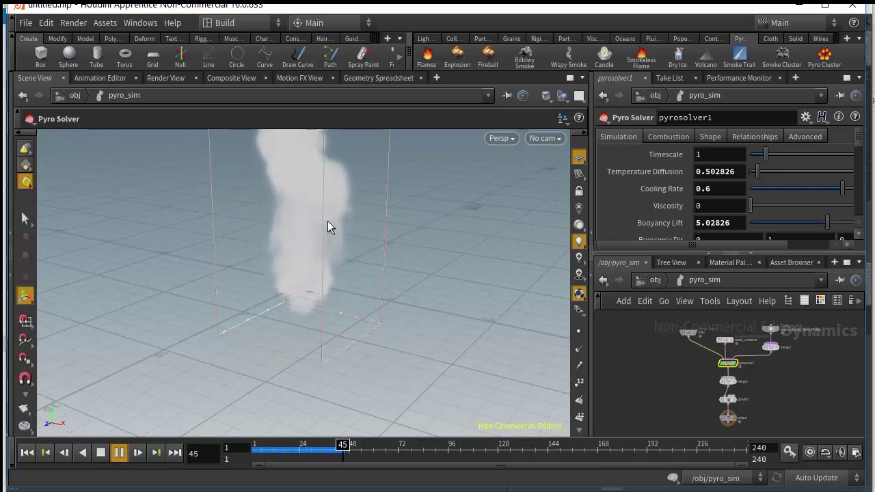
left_click(100, 452)
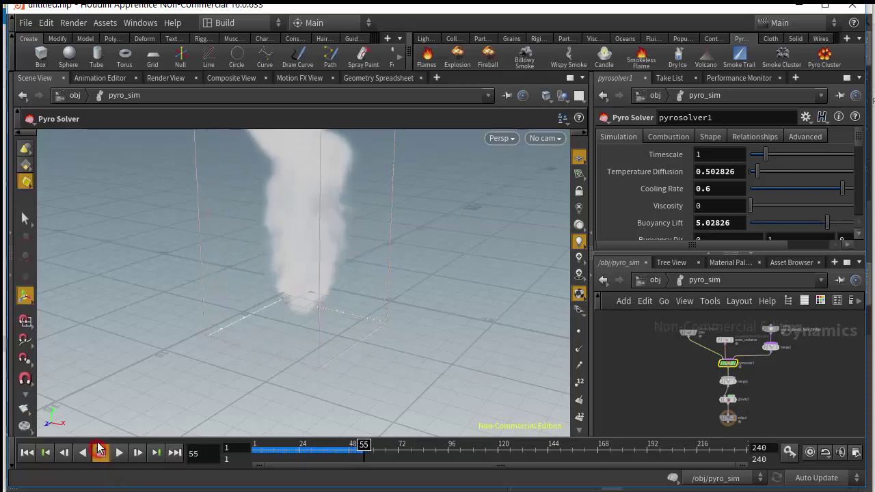
Step: Examine the smoke column from several angles and look over the node layout of the pyro_sim network
left_click_drag(359, 357, 836, 422, "alt")
left_click_drag(280, 320, 254, 328)
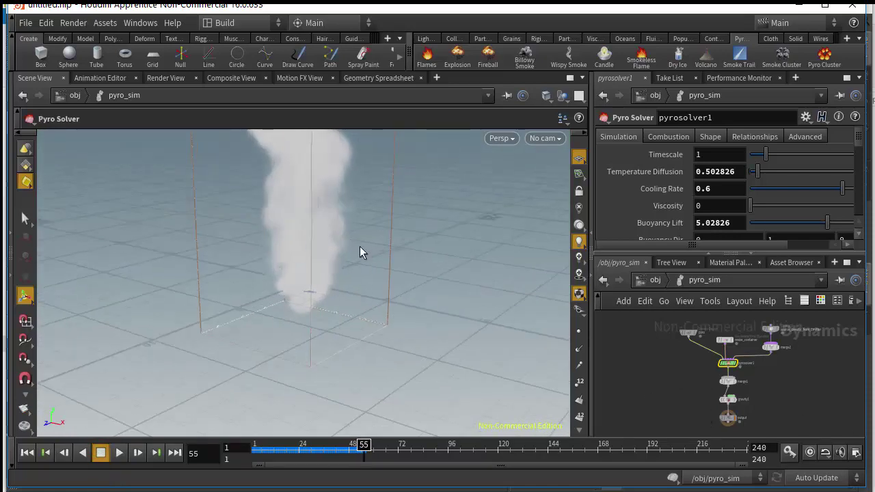
left_click_drag(259, 267, 318, 269, "alt")
mouse_move(288, 336)
left_mouse_down("alt")
mouse_move(317, 336)
mouse_move(290, 330)
mouse_move(301, 327)
left_mouse_up("alt")
scroll(690, 407, "up", 6)
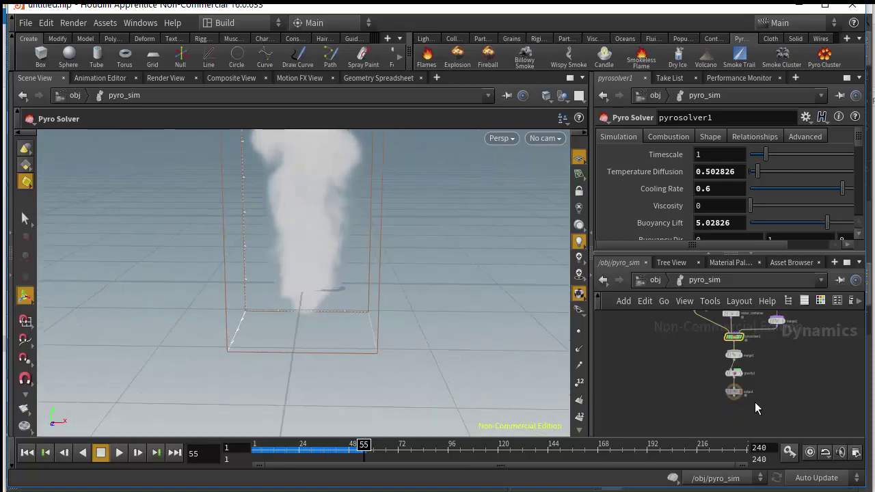
scroll(686, 408, "down", 6)
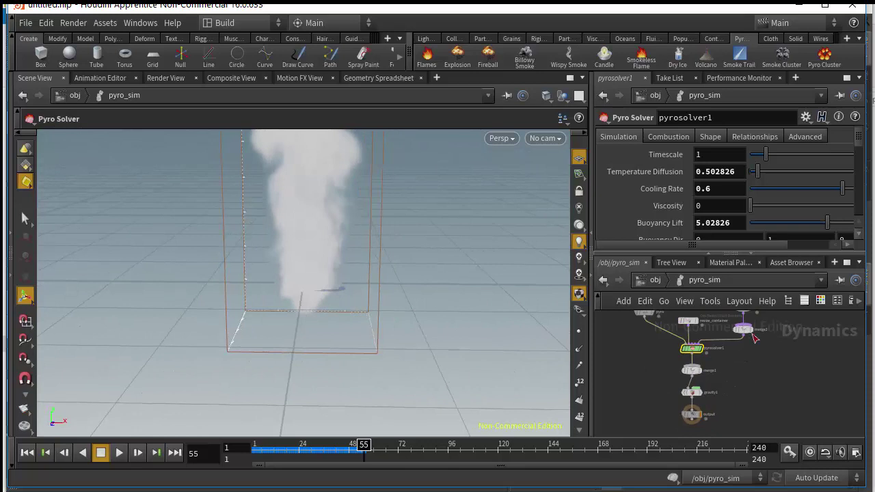
scroll(803, 337, "up", 2)
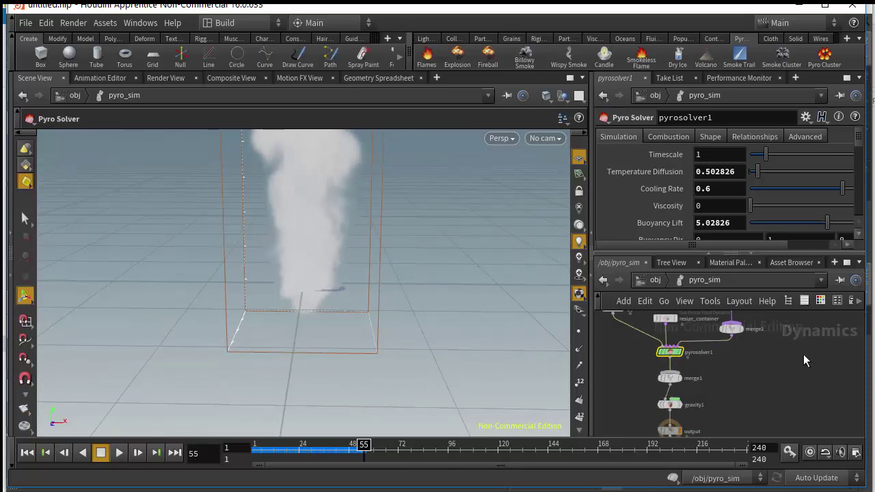
scroll(836, 361, "down", 3)
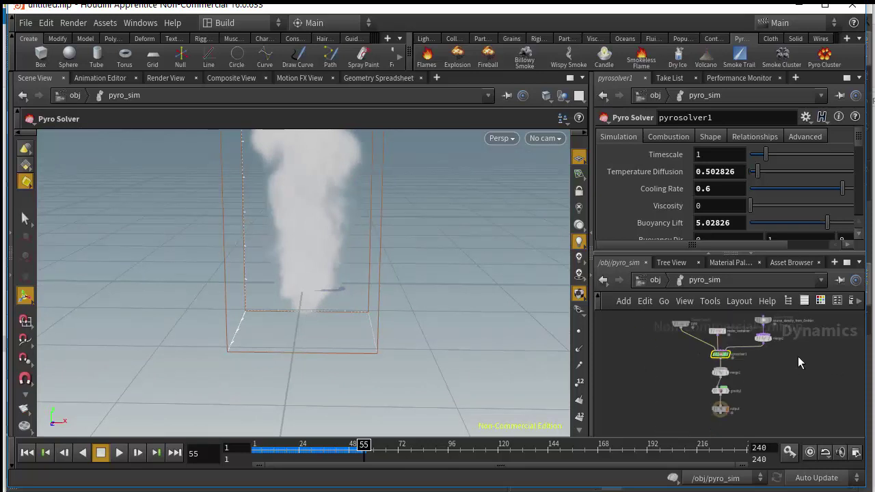
Step: Return to the object level and open the pyro_import geometry network
left_click(656, 280)
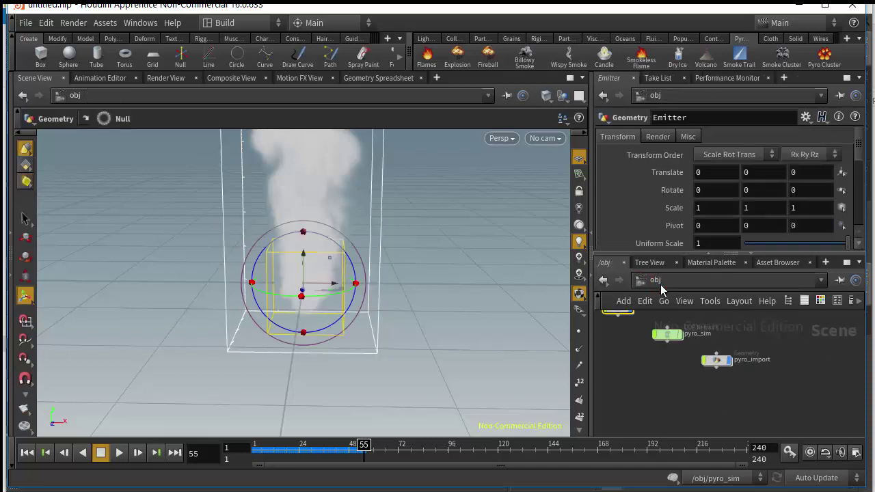
left_click_drag(418, 342, 383, 342, "alt")
scroll(741, 400, "down", 3)
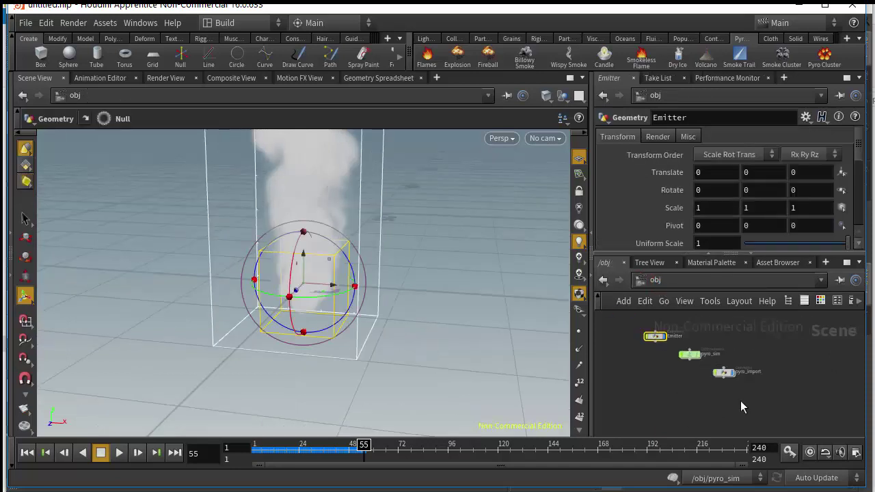
scroll(686, 370, "up", 2)
scroll(684, 351, "up", 3)
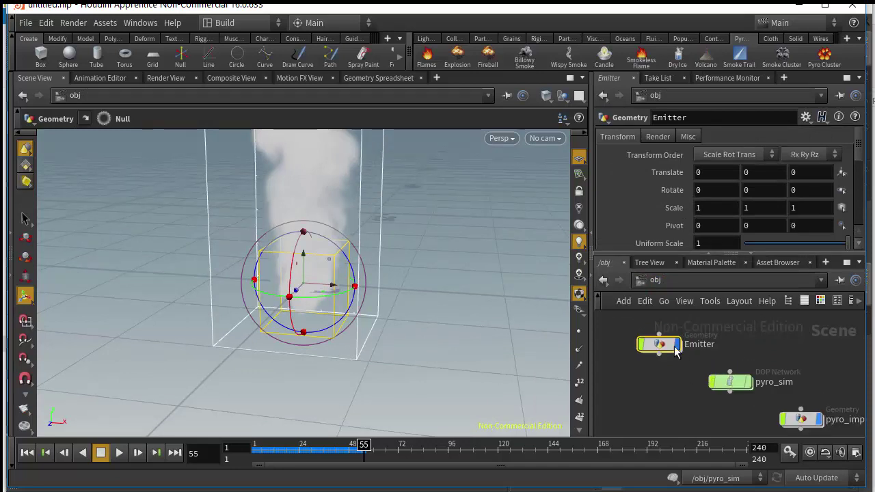
scroll(687, 328, "down", 2)
scroll(793, 396, "up", 2)
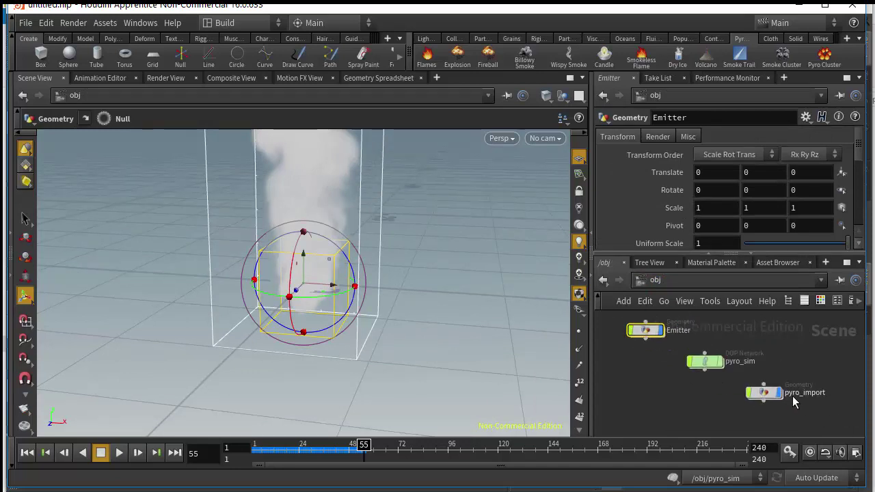
mouse_move(751, 397)
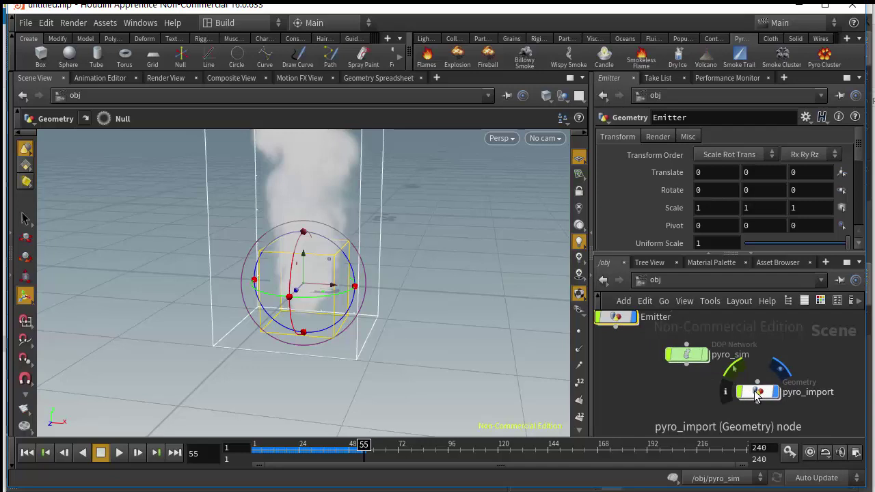
double_click(757, 395)
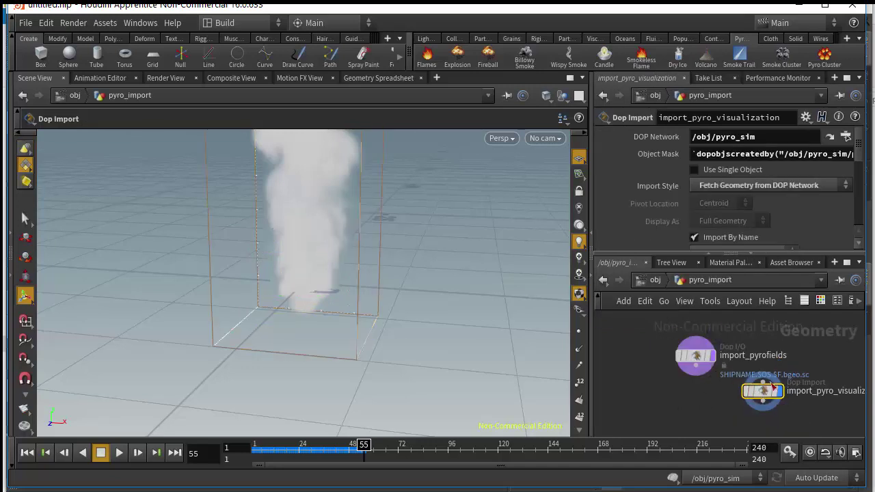
Step: Delete the import_pyro_visualization node, keeping only import_pyrofields in the pyro_import network
middle_click_drag(847, 419, 787, 402)
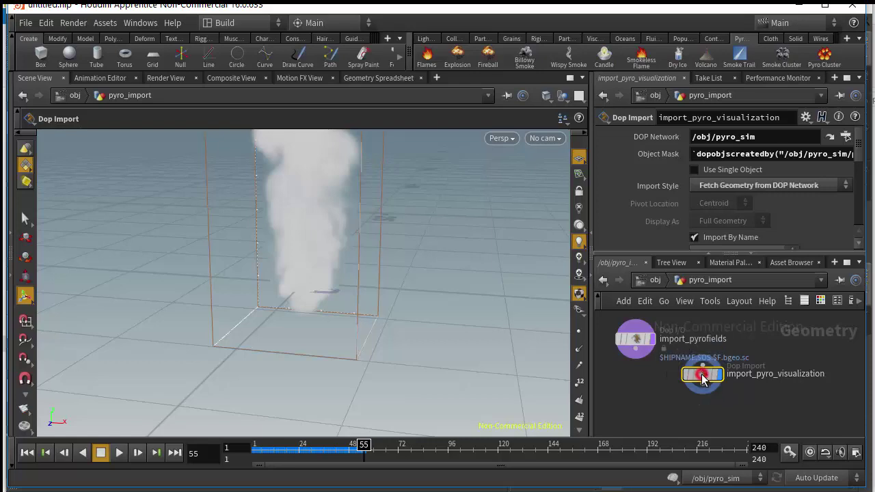
key("Delete")
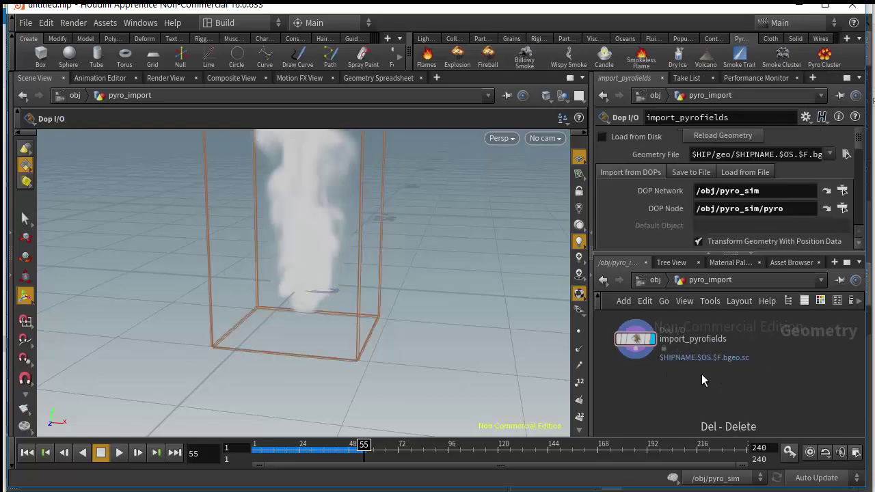
left_click_drag(369, 294, 410, 304)
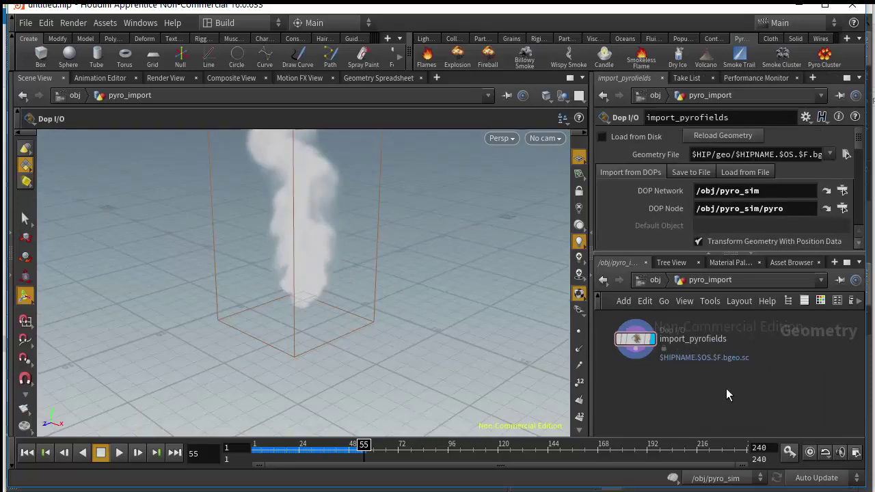
scroll(725, 376, "down", 2)
scroll(677, 381, "up", 3)
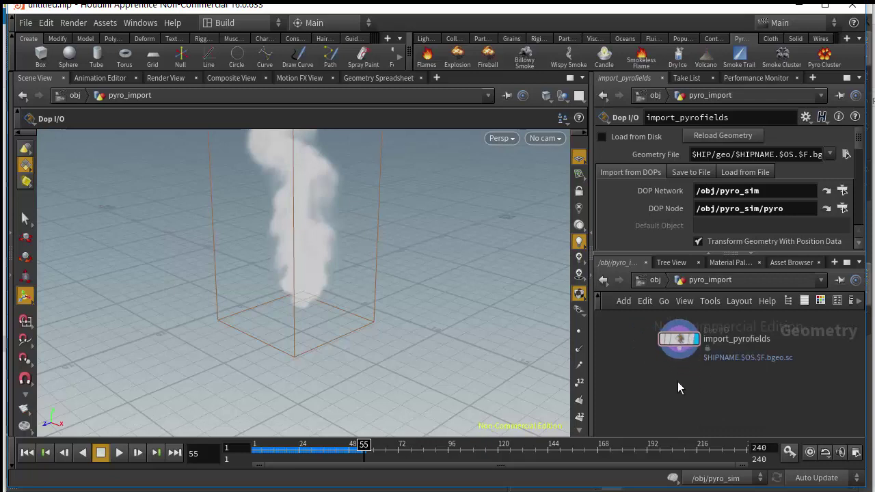
scroll(760, 387, "down", 2)
scroll(672, 378, "up", 2)
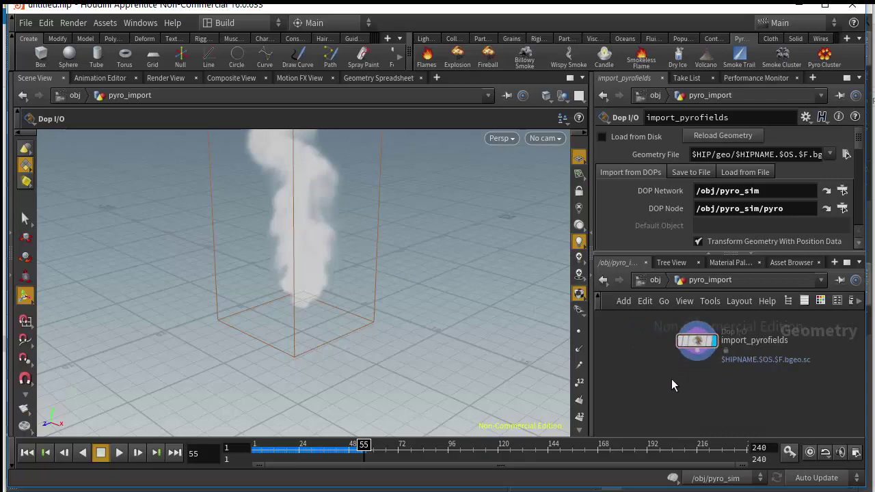
Step: Open the pyro_sim network from the object level and inspect the Division Size of the pyro Smoke Object
left_click(634, 281)
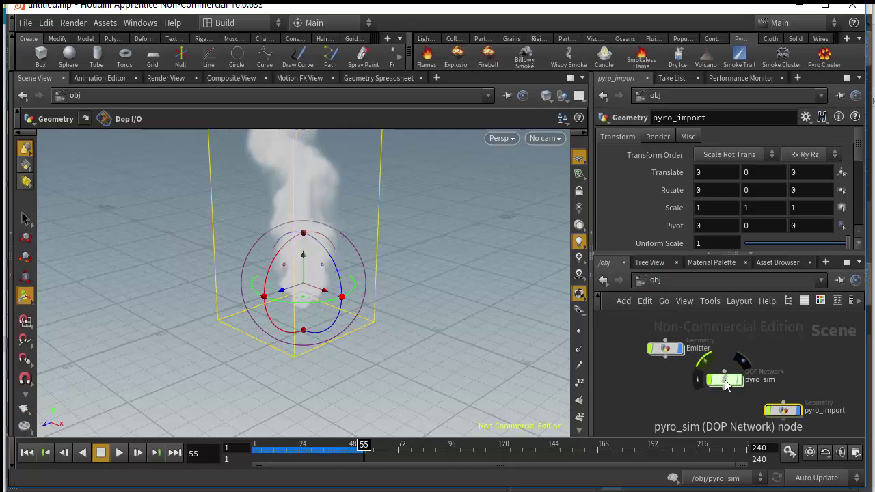
double_click(726, 382)
scroll(681, 339, "up", 3)
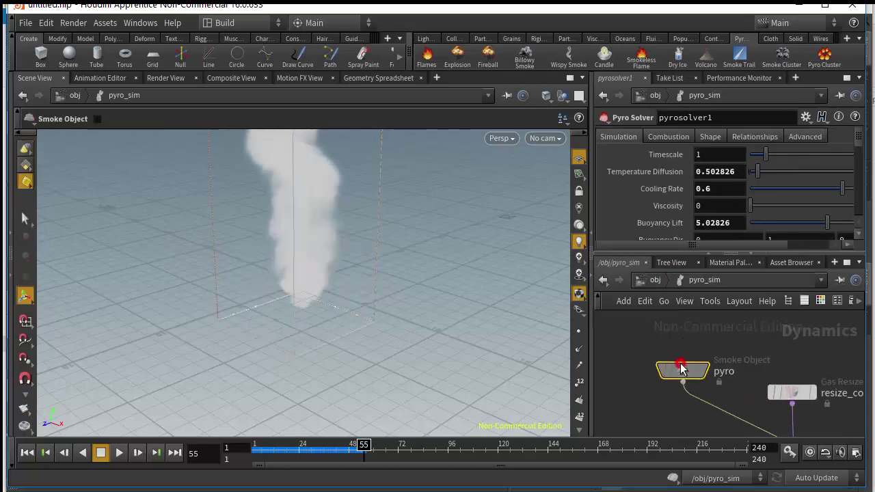
left_click(681, 370)
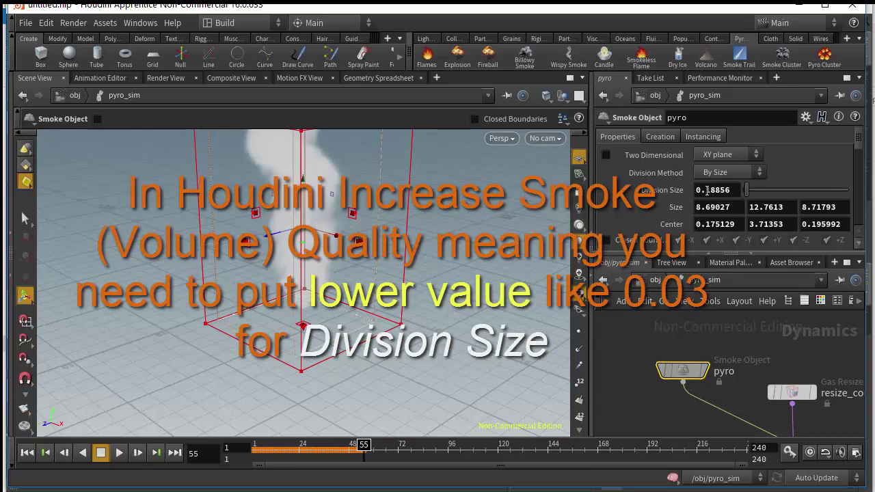
Step: Go back to the object level and reopen the pyro_import network
left_click(654, 280)
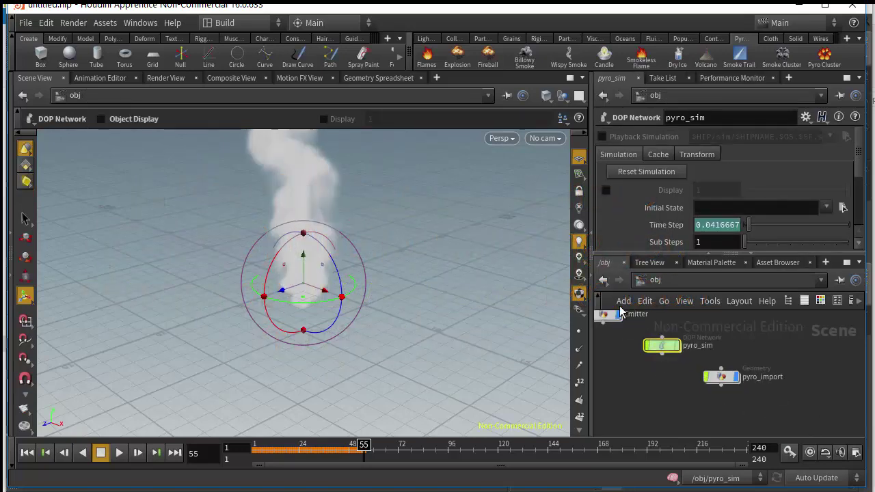
scroll(745, 393, "up", 3)
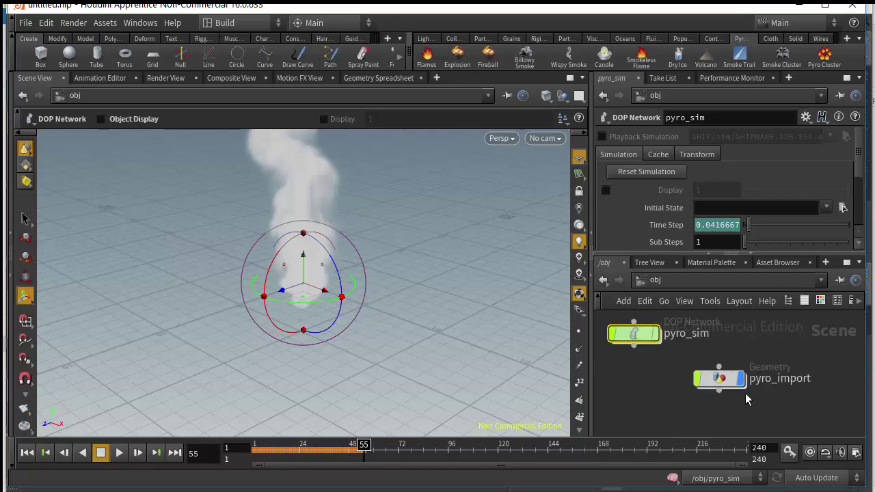
double_click(720, 380)
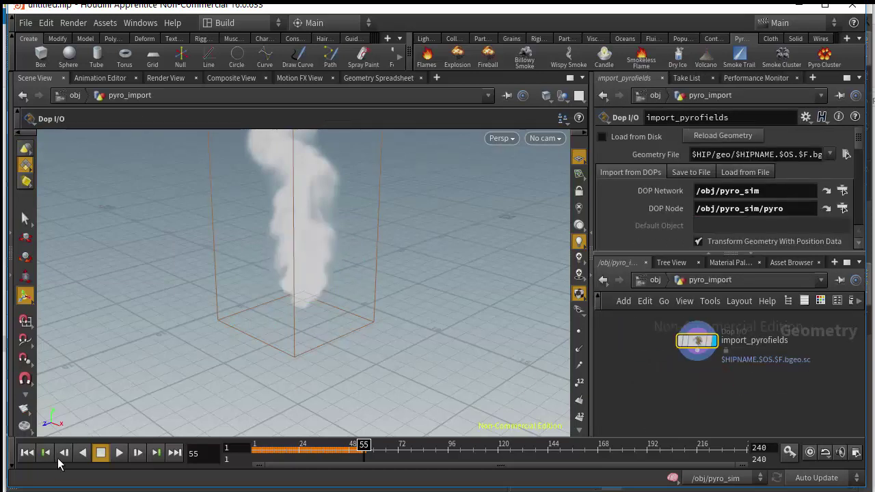
Step: Replay the smoke simulation from the first frame, stop it at frame 53 and view the smoke from another angle
left_click(26, 453)
left_click(119, 453)
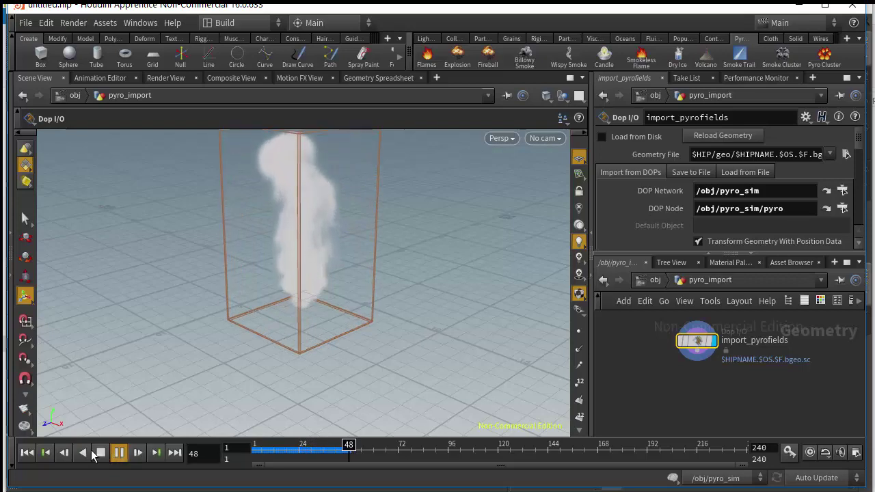
left_click(102, 452)
left_click_drag(324, 329, 410, 348)
Step: Add a Convert VDB node below import_pyrofields and wire the import_pyrofields output into its first input
key("Tab")
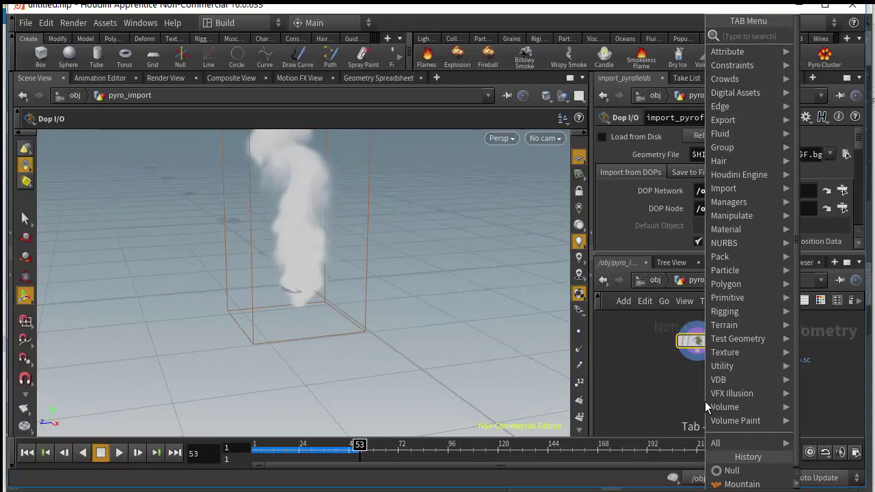
type("conv")
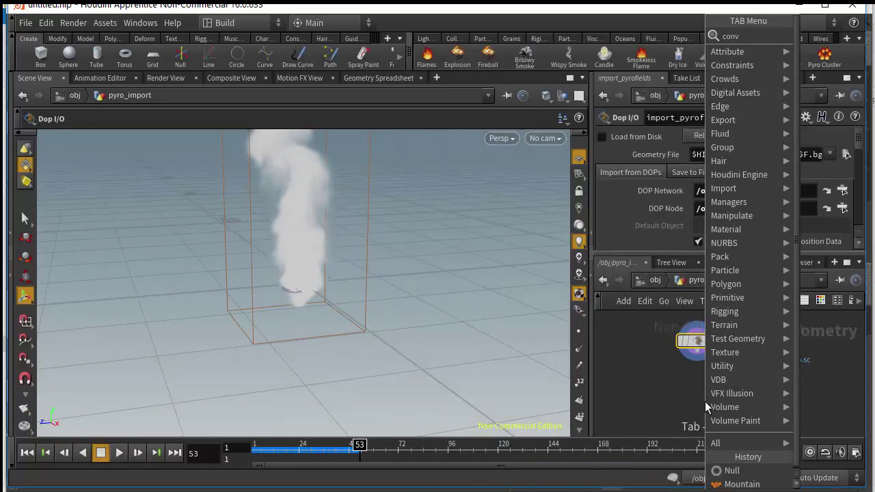
type("ert")
left_click(836, 106)
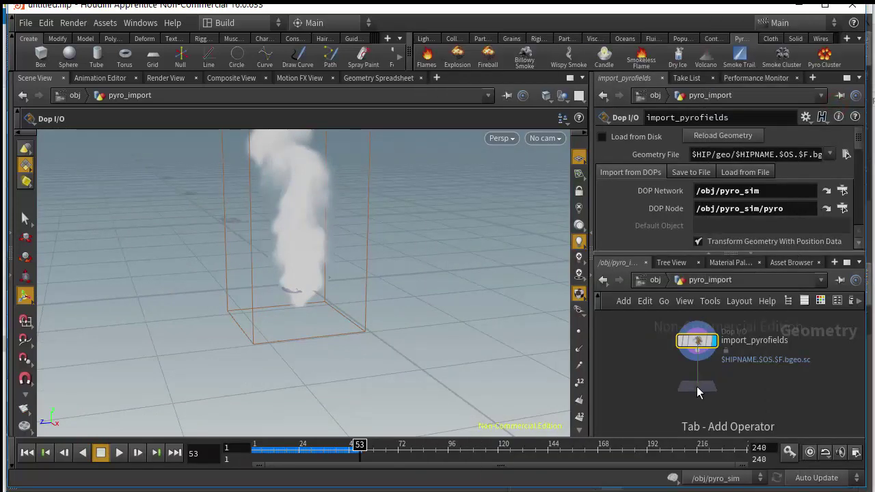
left_click(697, 392)
left_click(690, 377)
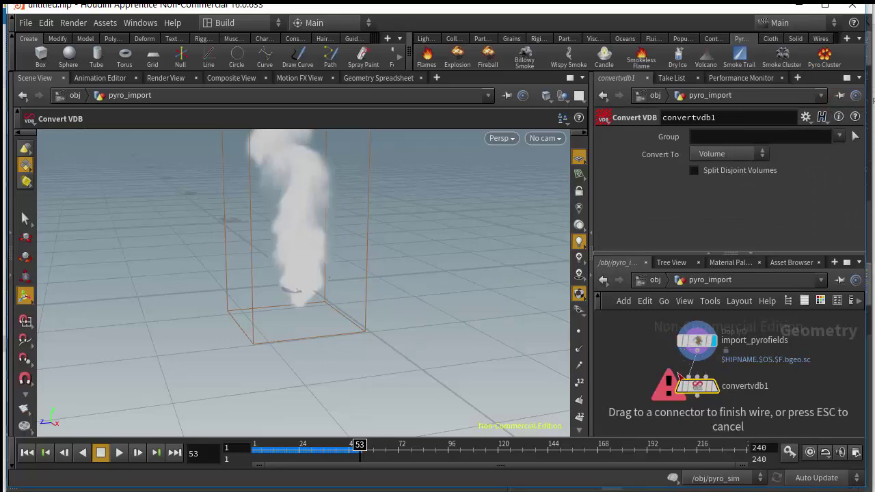
left_click(678, 375)
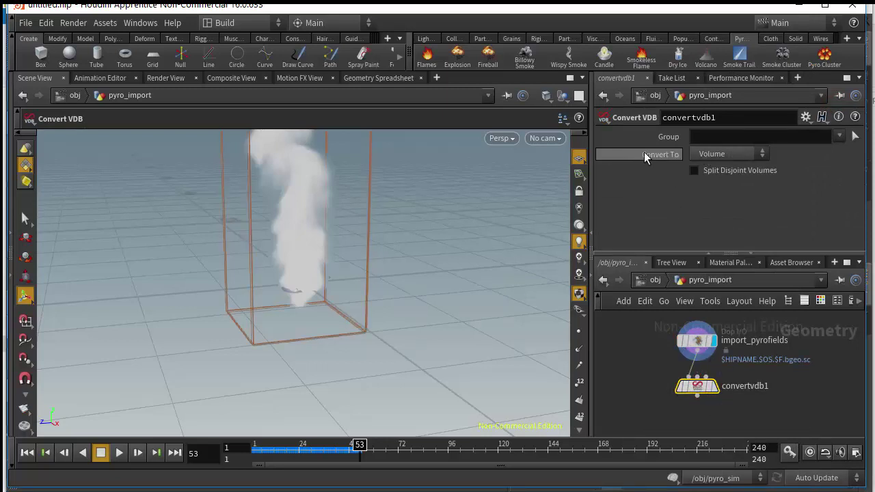
left_click(711, 153)
left_click(725, 181)
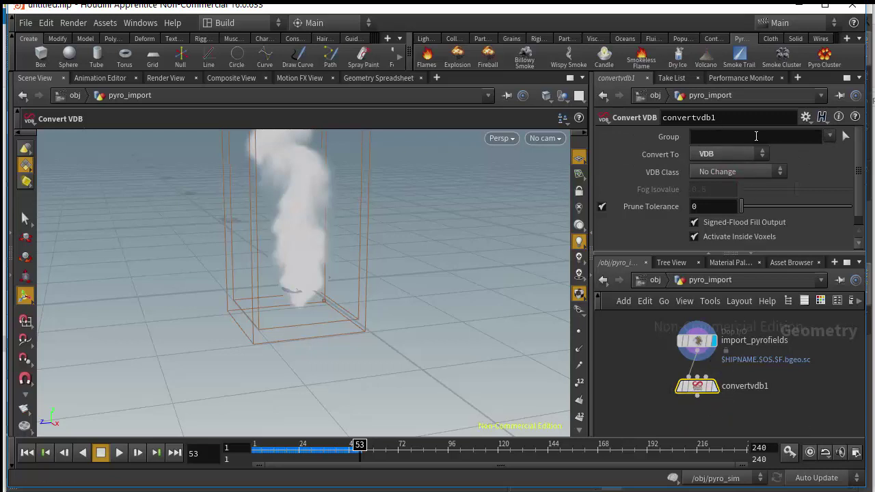
left_click(831, 137)
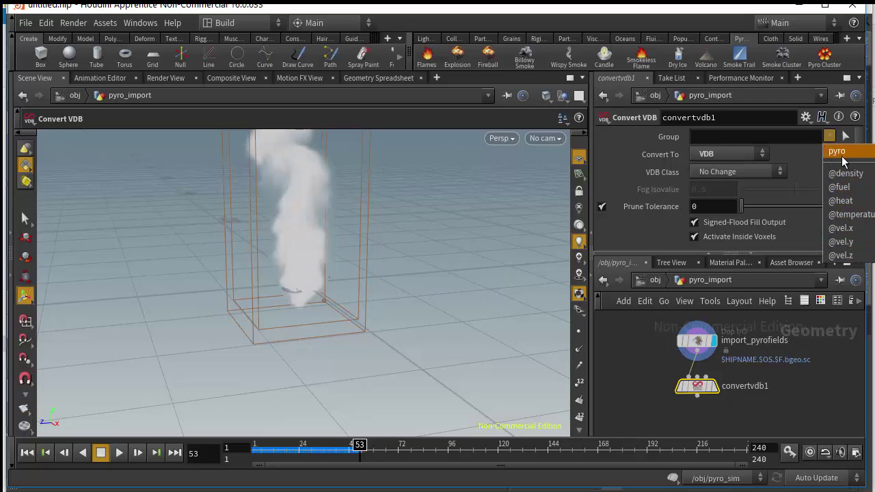
left_click(846, 173)
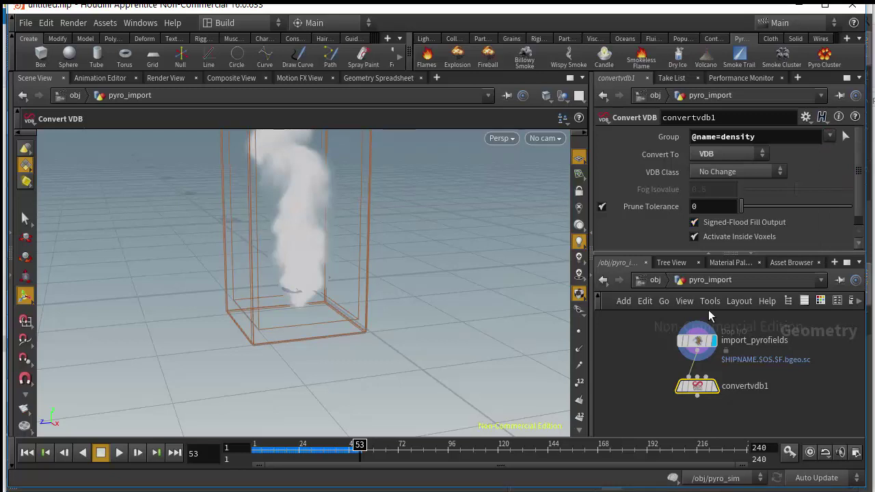
Step: Make the Convert VDB node the displayed and rendered node of the pyro_import network
mouse_move(708, 395)
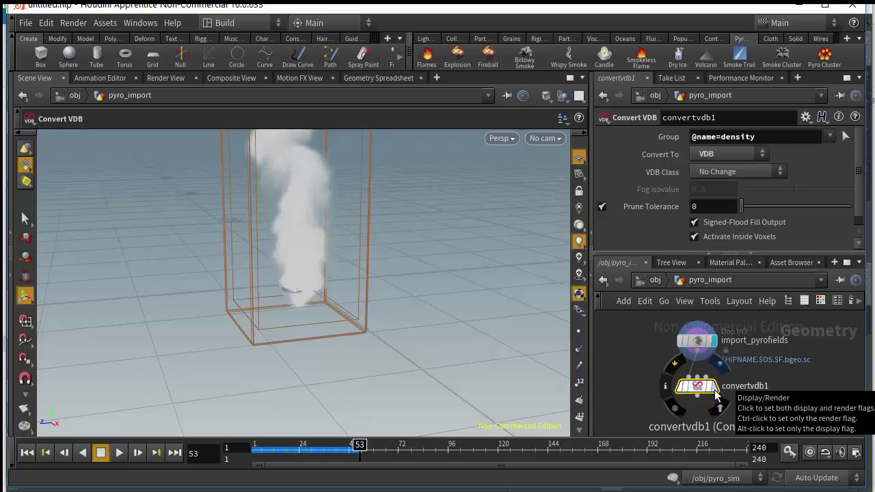
scroll(716, 395, "up", 5)
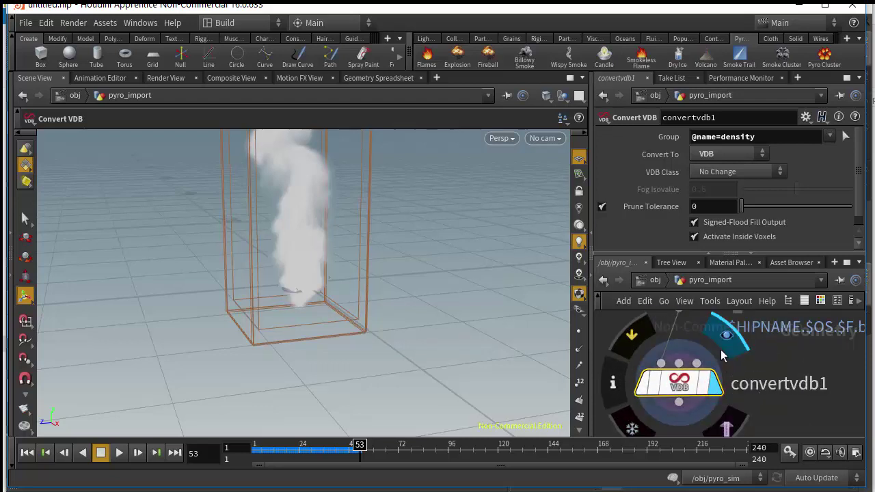
scroll(730, 352, "down", 4)
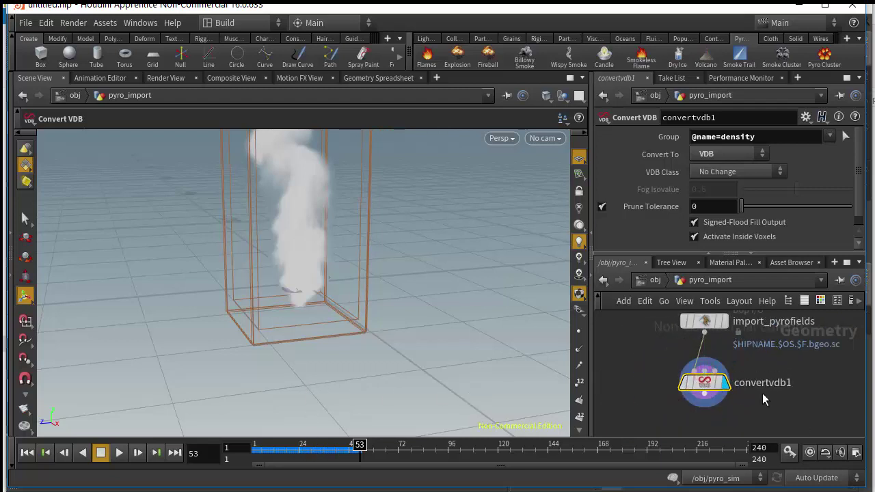
scroll(733, 381, "down", 3)
scroll(728, 393, "up", 2)
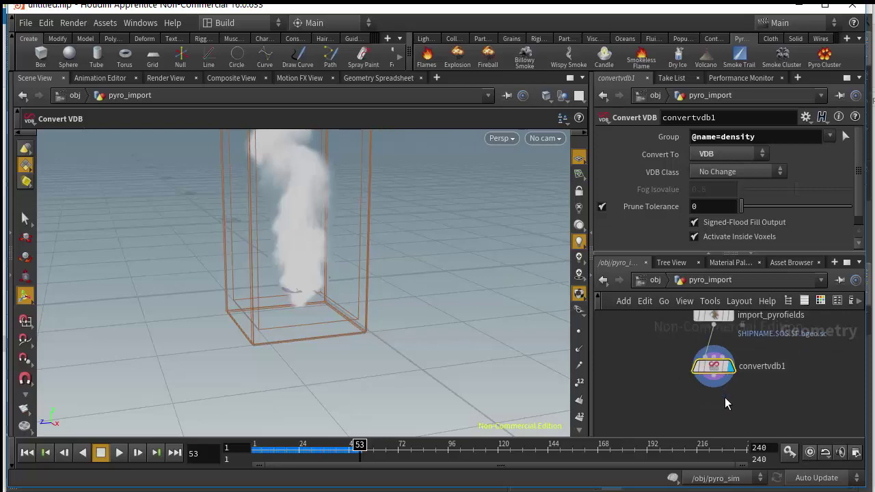
Step: Add a File node below the Convert VDB node and wire the Convert VDB output into it
key("Tab")
type("fil")
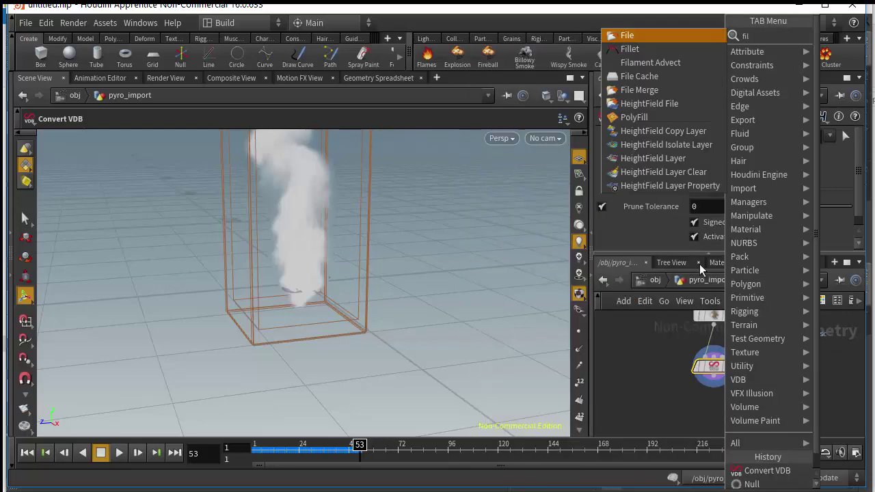
left_click(649, 39)
left_click(708, 411)
left_click(710, 416)
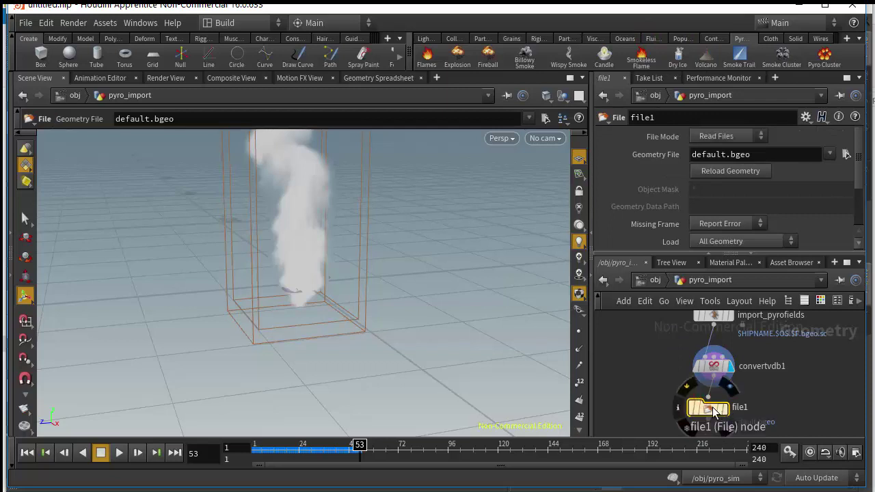
Step: Set the File node's mode to Write Files and enter smoke tutorial.vdb in D:/TEmporary/Tutorial/ as its geometry file
left_click(735, 136)
left_click(714, 177)
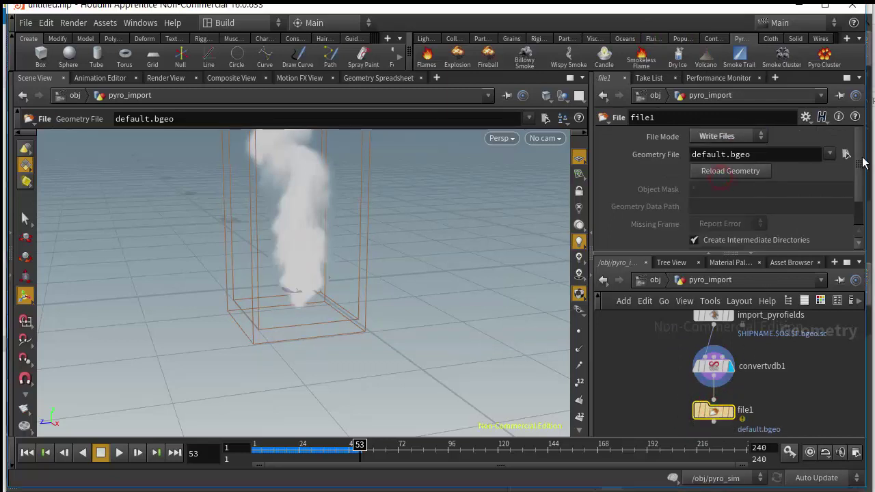
left_click(845, 154)
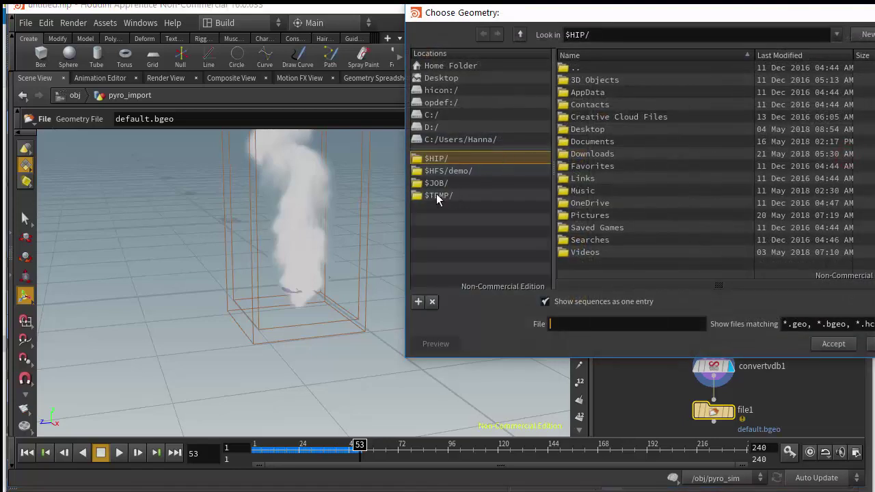
left_click(432, 128)
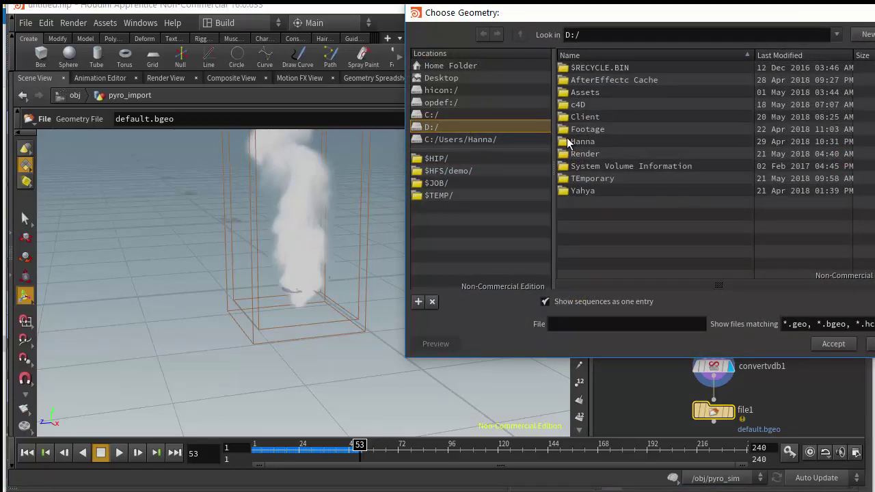
double_click(588, 179)
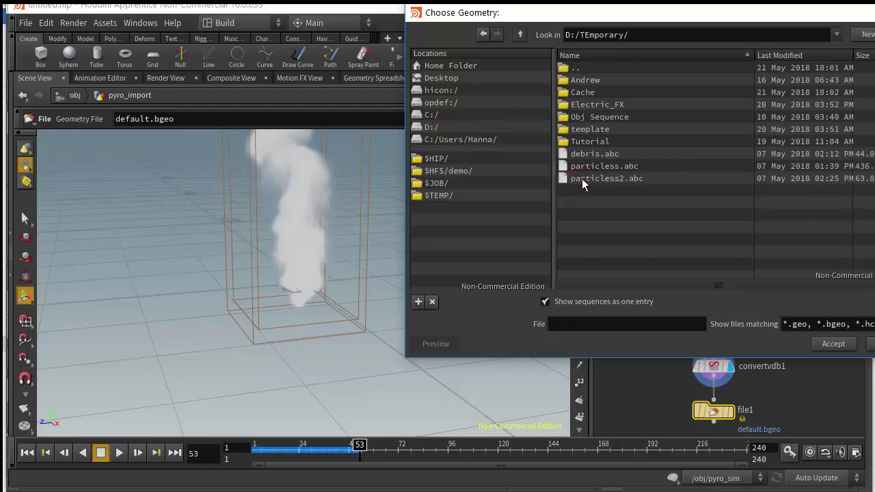
double_click(583, 143)
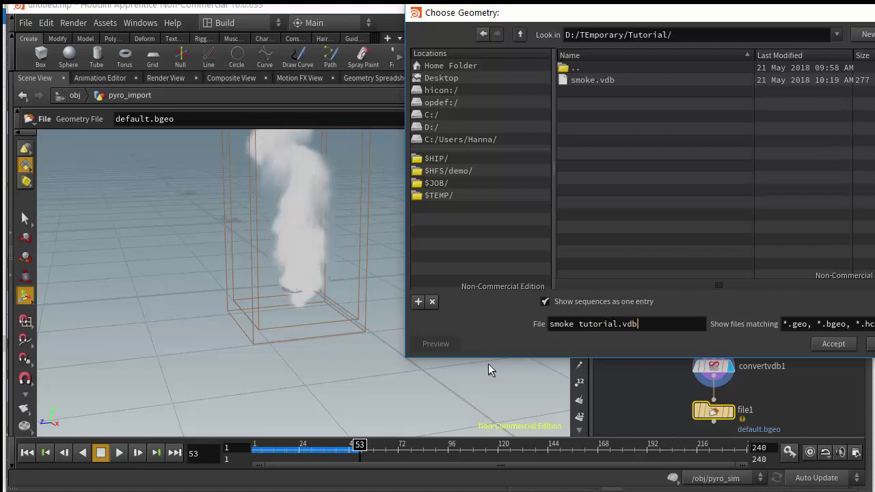
Step: Try to insert the frame variable .$F3 into the geometry file name before the .vdb extension
left_click(620, 325)
type(".")
type("$F")
type("3")
key("shift+Left")
key("shift+Left")
key("shift+Left")
left_click(672, 324)
double_click(630, 324)
mouse_move(618, 324)
left_mouse_down()
mouse_move(668, 324)
mouse_move(588, 336)
mouse_move(607, 334)
mouse_move(604, 327)
left_mouse_up()
left_click(602, 325)
key("BackSpace")
key("BackSpace")
key("BackSpace")
Step: Accept smoke tutorial.vdb as the output file and make the File node the displayed and rendered node
left_click_drag(661, 323, 588, 325)
left_click_drag(643, 324, 550, 329)
left_click(665, 324)
left_click(833, 344)
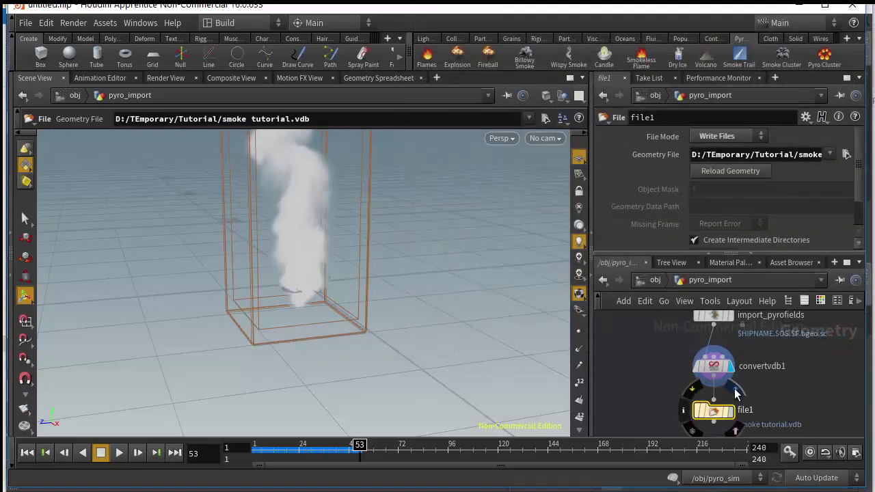
left_click(737, 390)
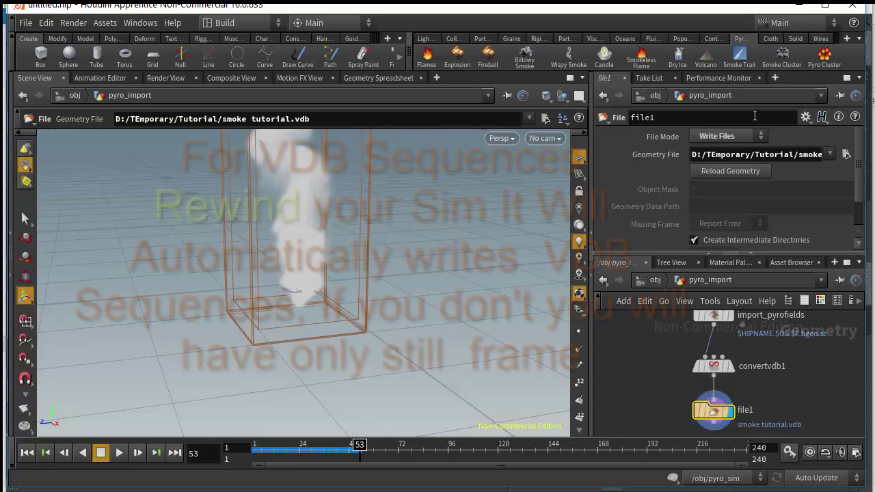
Step: Switch the File node's mode to Read Files and back to Write Files
left_click(735, 136)
left_click(735, 162)
left_click(734, 140)
left_click(726, 162)
left_click(728, 137)
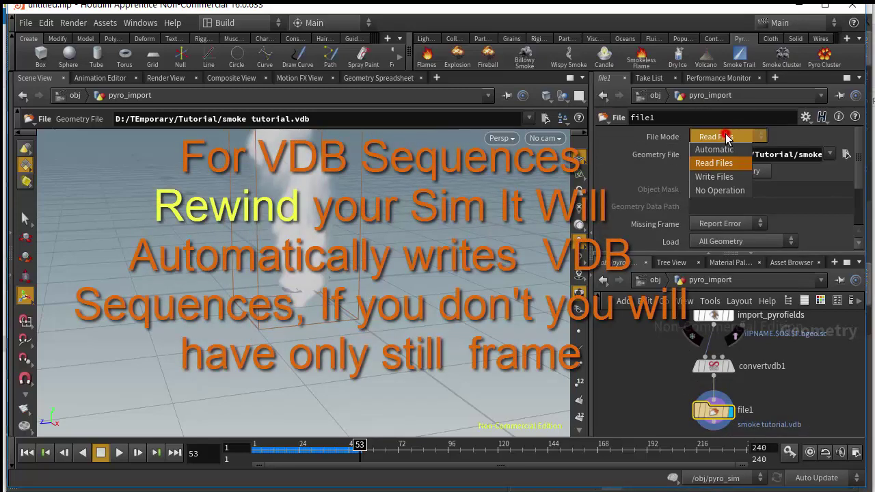
left_click(724, 178)
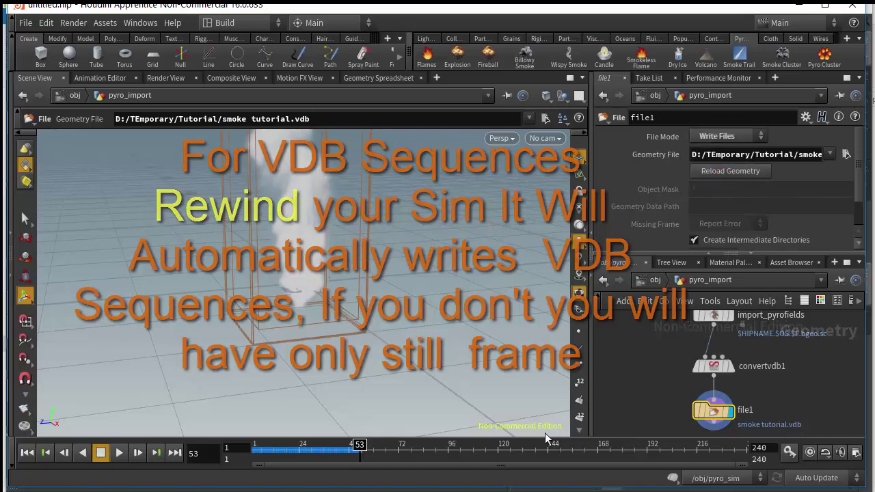
Step: Switch to Cinema 4D and add an Arnold Volume object to the empty scene
mouse_move(531, 488)
left_click(552, 475)
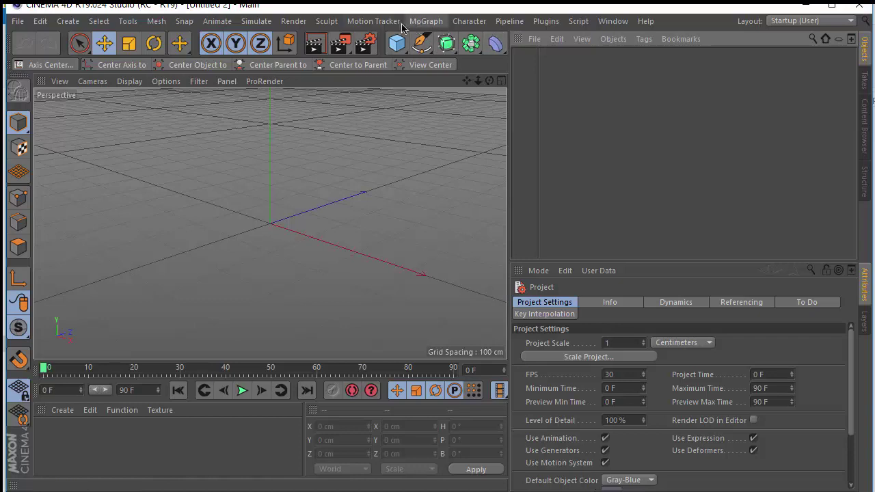
left_click(545, 21)
mouse_move(560, 61)
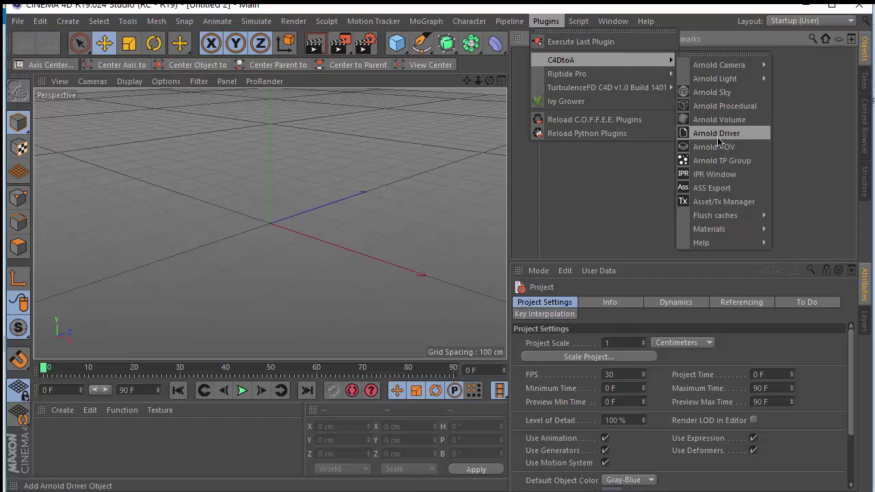
left_click(721, 120)
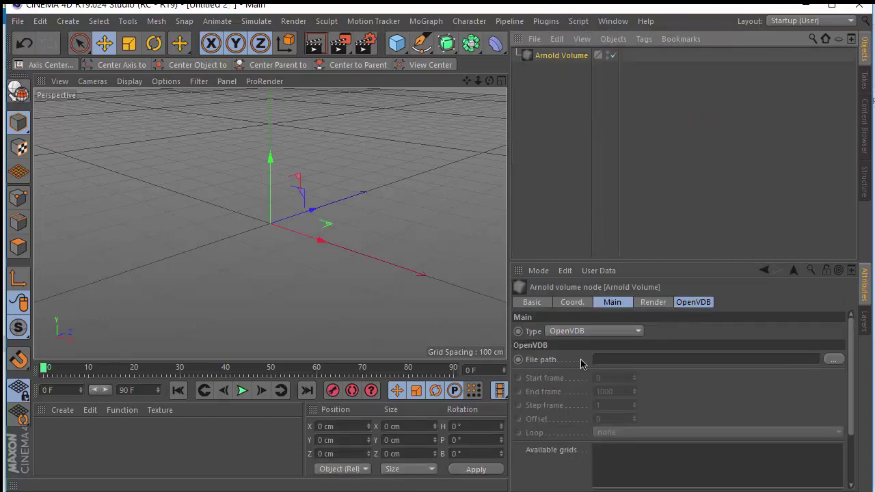
Step: Load smoke tutorial.vdb from the Tutorial folder as the Arnold Volume's OpenVDB file
left_click(833, 360)
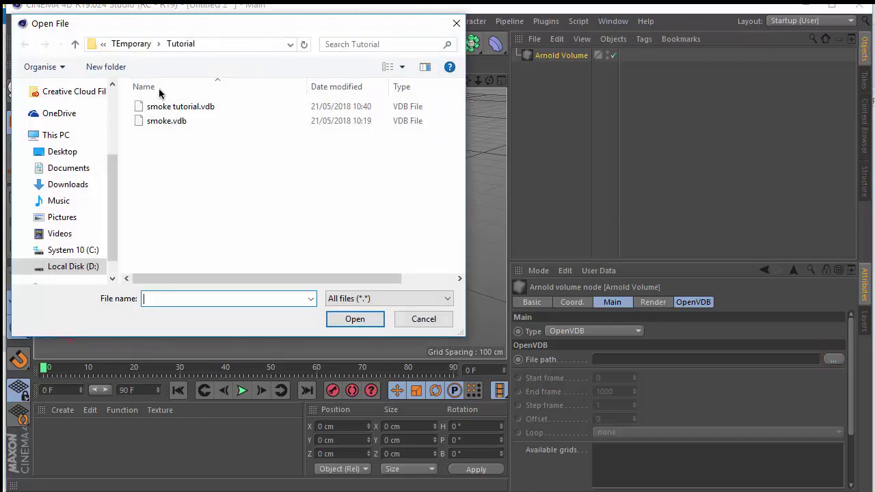
left_click_drag(274, 16, 519, 112)
left_click(386, 179)
left_click_drag(438, 350, 457, 355)
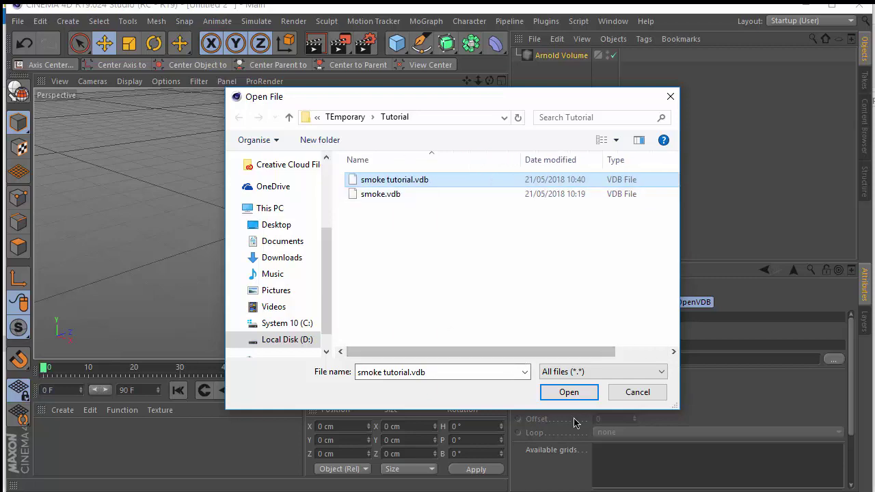
left_click(578, 393)
scroll(326, 297, "down", 6)
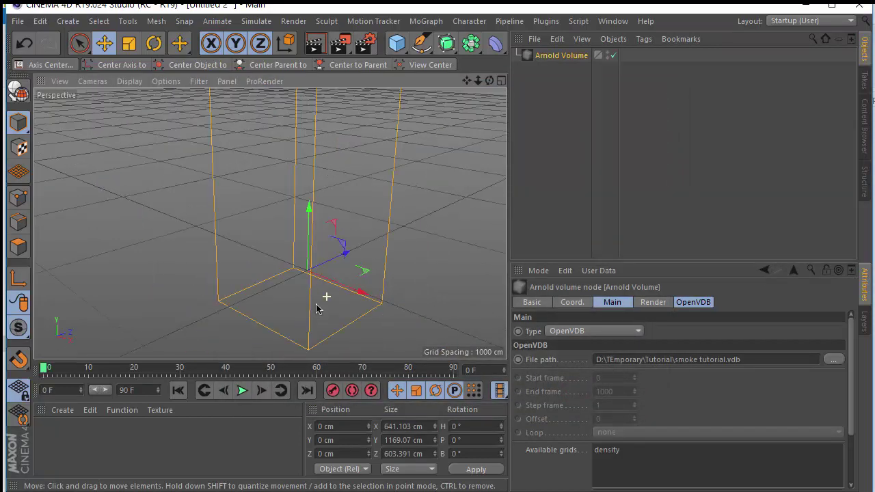
scroll(303, 235, "up", 1)
left_click_drag(301, 235, 178, 103, "alt")
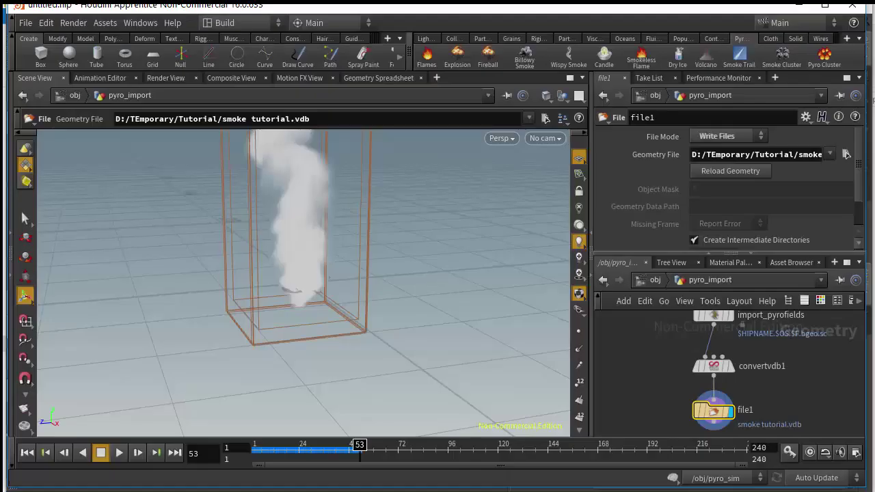
left_click_drag(415, 268, 315, 234)
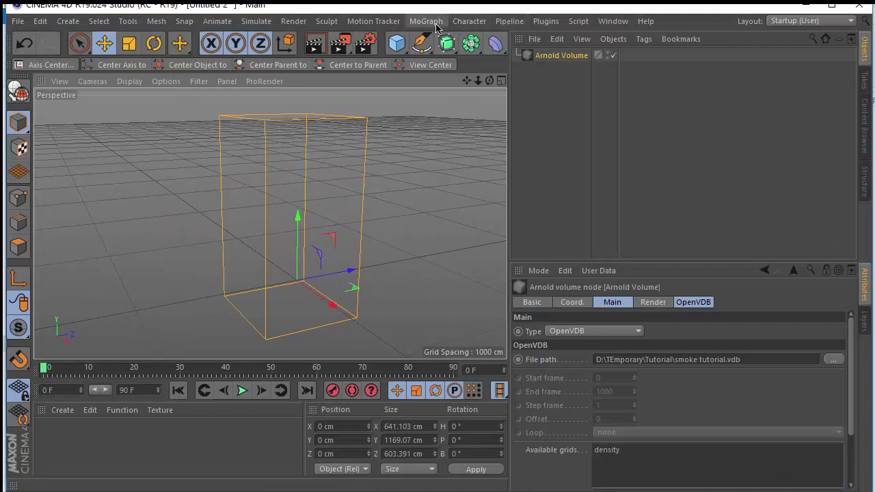
Step: Add an Arnold Sky object to the scene
left_click(546, 21)
mouse_move(585, 60)
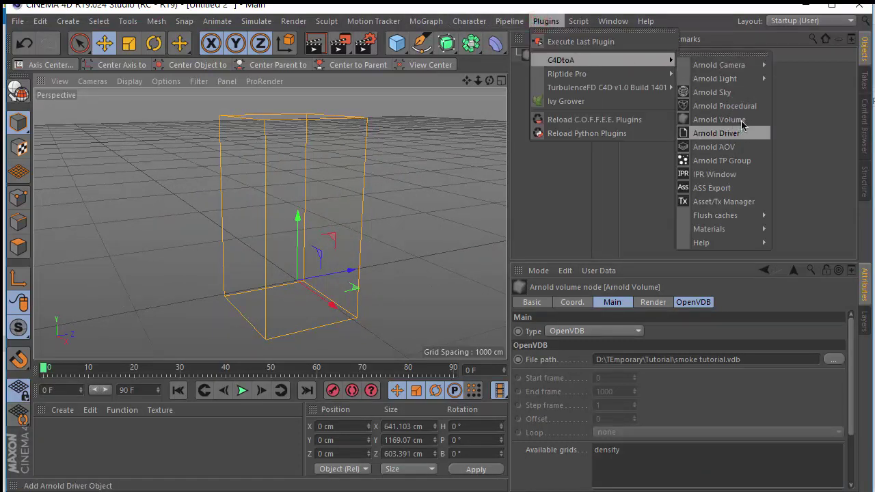
left_click(739, 94)
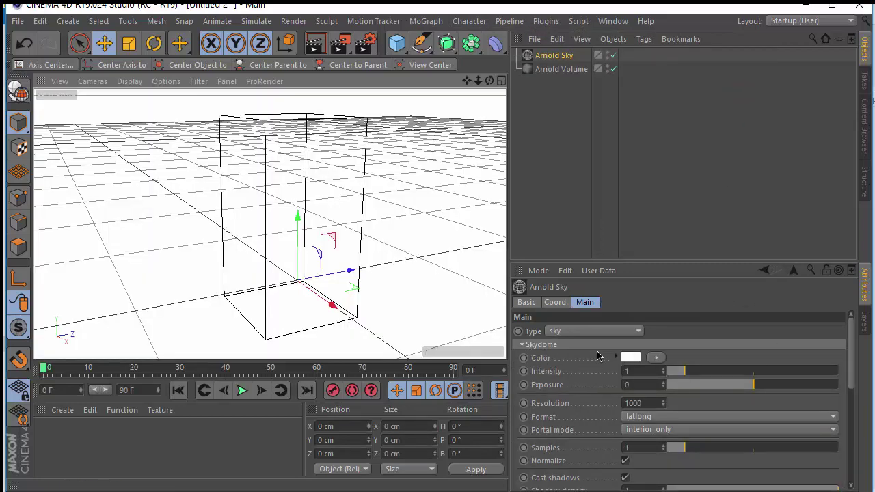
Step: Load BackLight_2K_09.dds as the Arnold Sky's color texture without copying the image to the project location
left_click(591, 359)
left_click(591, 358)
left_click(591, 359)
left_click(599, 385)
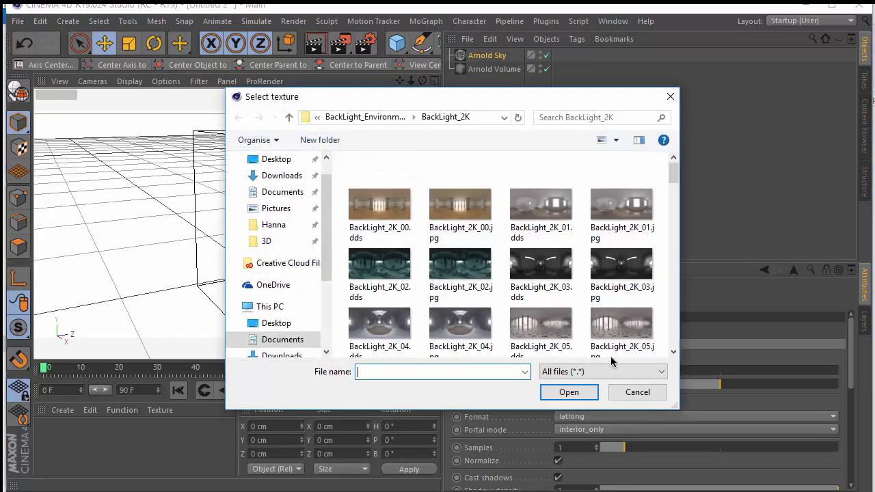
left_click_drag(524, 98, 543, 92)
mouse_move(695, 168)
left_mouse_down()
mouse_move(695, 194)
mouse_move(695, 155)
left_mouse_up()
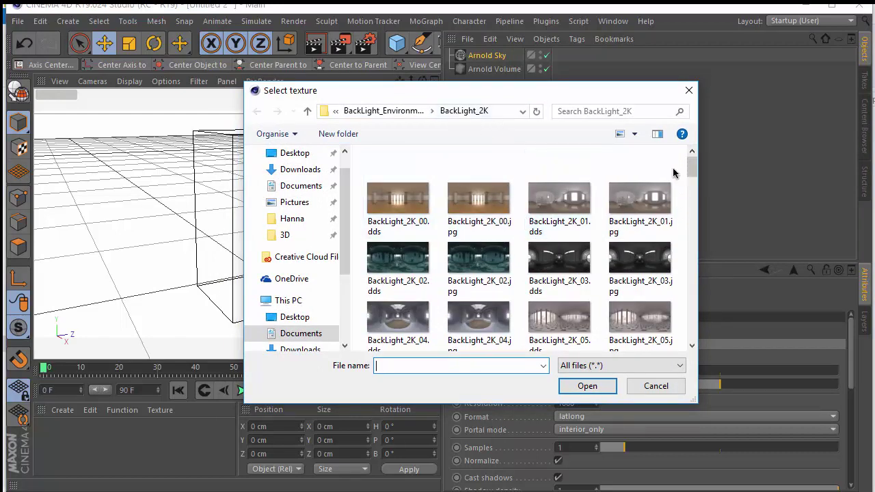
scroll(681, 167, "down", 2)
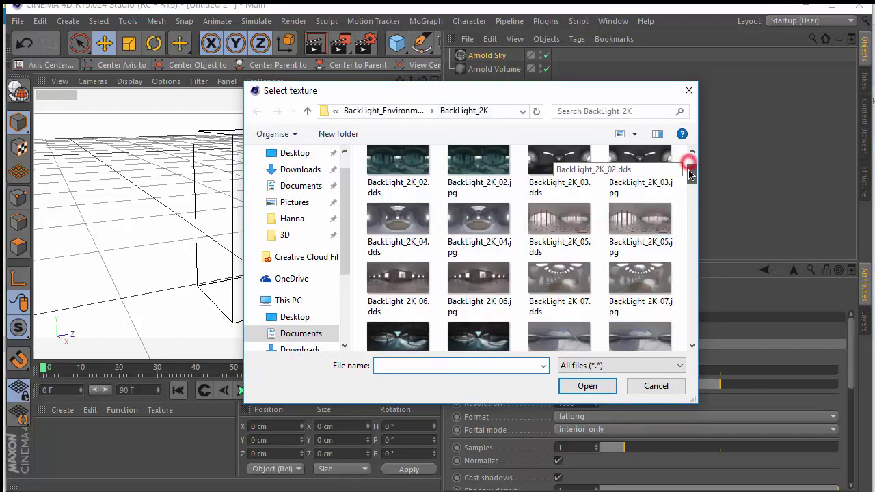
left_click(456, 216)
scroll(641, 270, "down", 5)
scroll(643, 270, "up", 3)
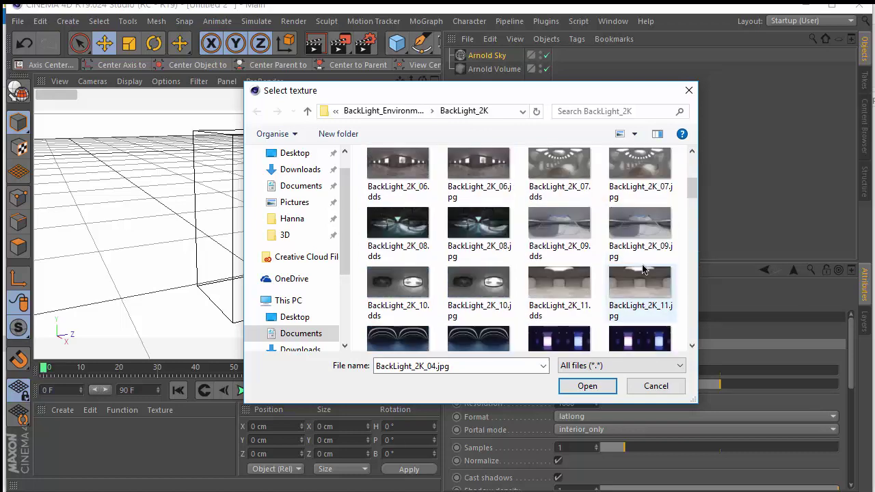
left_click(555, 236)
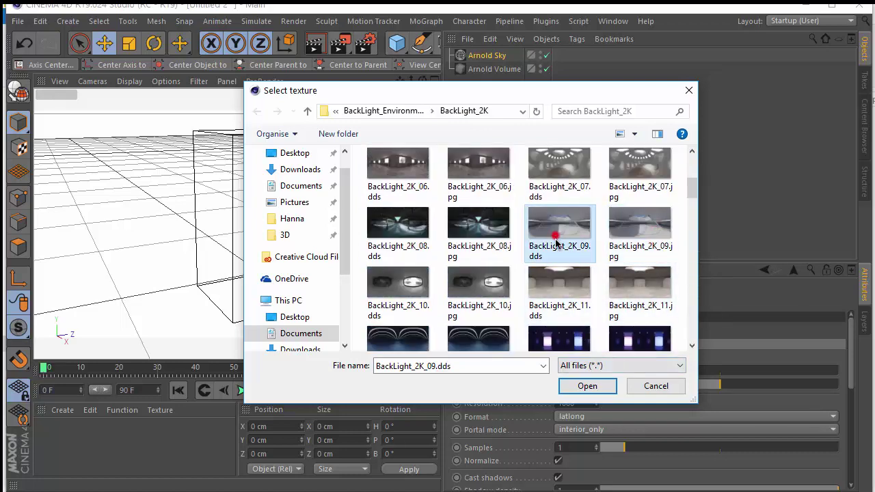
left_click(589, 386)
left_click(540, 298)
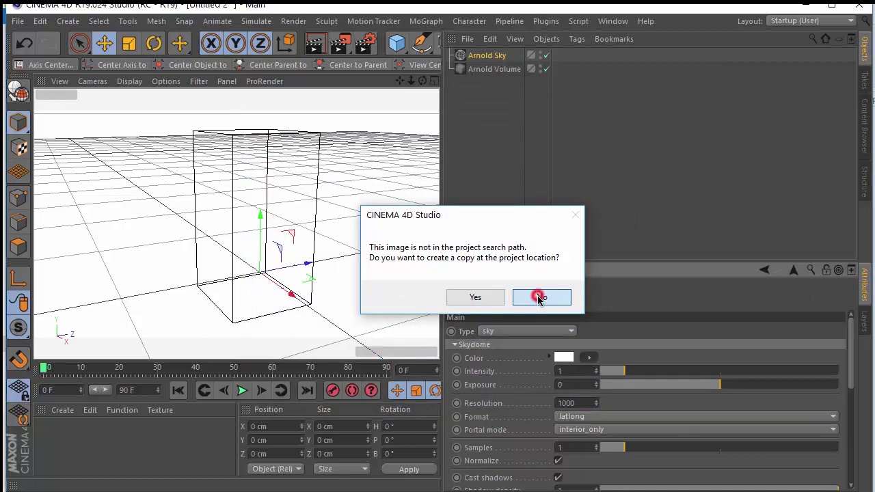
Step: Open the Arnold IPR window, start the interactive render and frame the smoke volume more closely
scroll(299, 161, "up", 2)
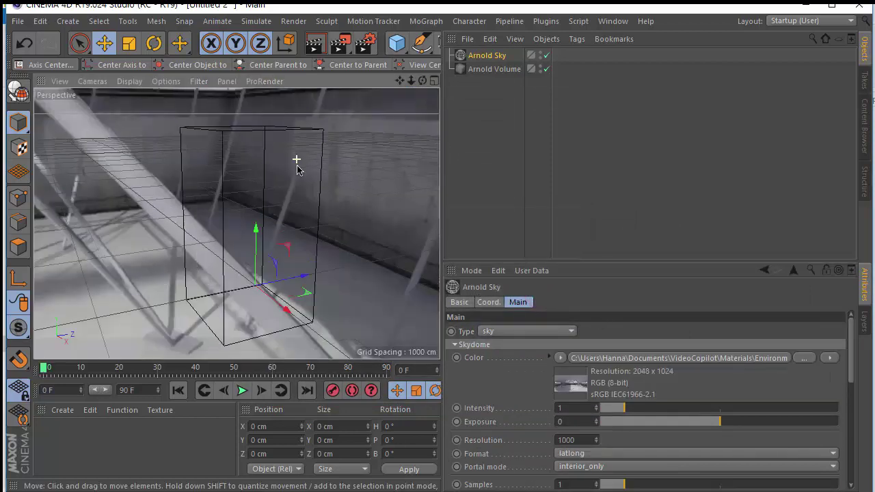
left_click_drag(293, 230, 295, 229, "alt")
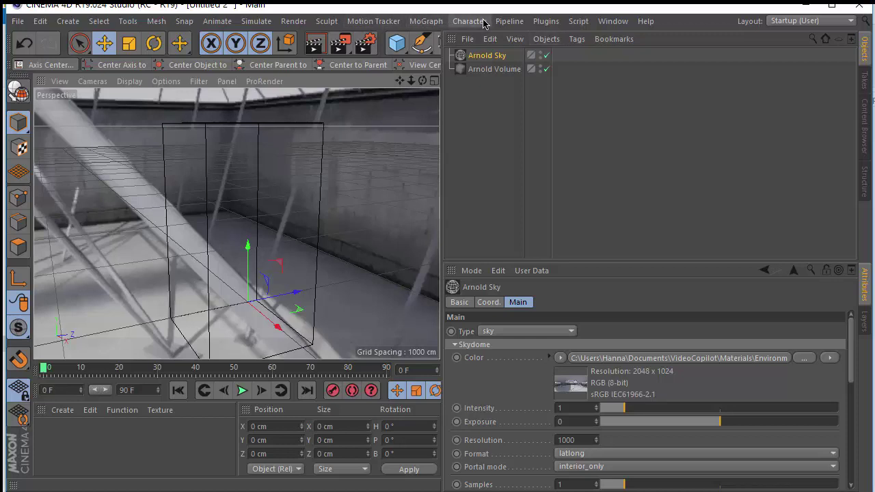
left_click(544, 22)
mouse_move(602, 60)
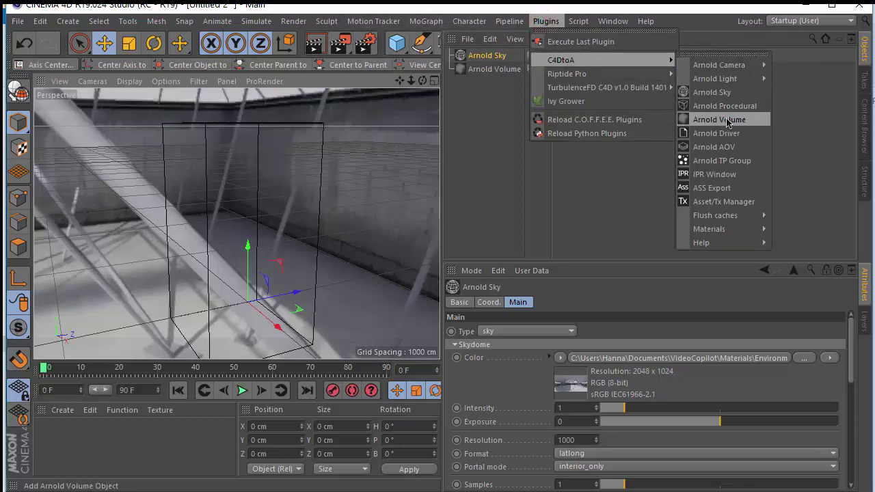
left_click(716, 175)
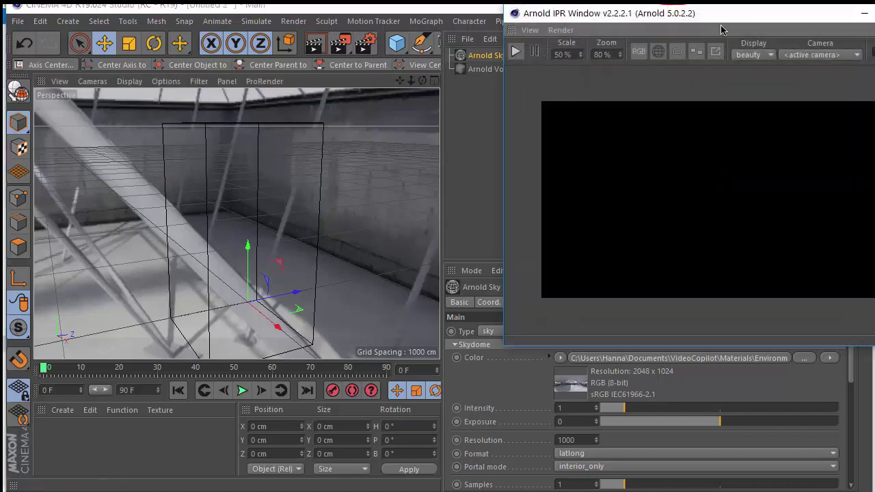
left_click_drag(727, 23, 649, 113)
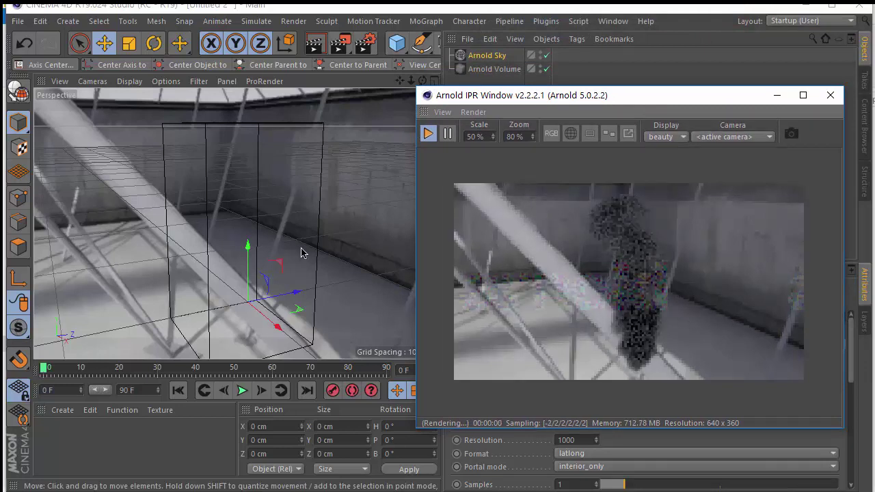
middle_click_drag(236, 224, 236, 224, "alt")
scroll(237, 224, "up", 3)
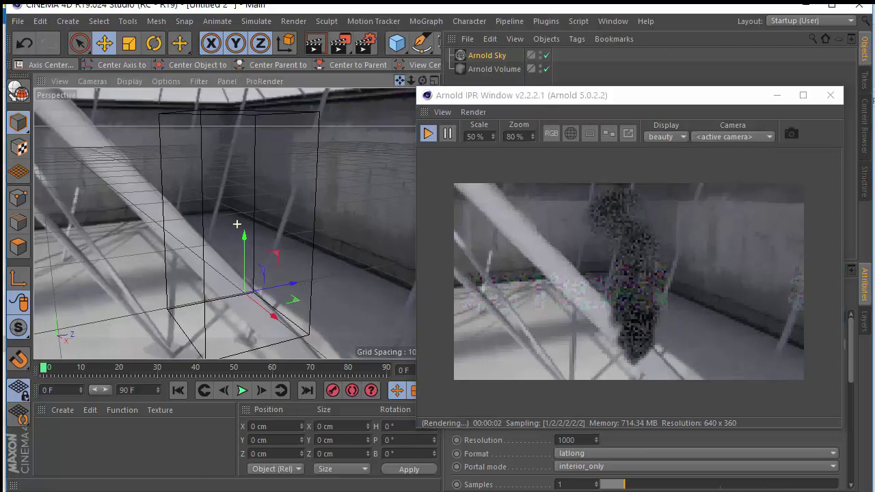
scroll(236, 223, "up", 3)
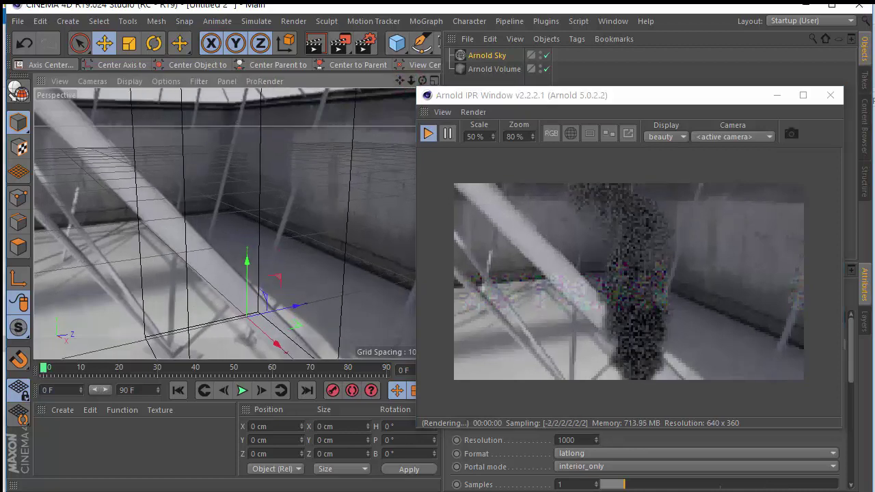
left_click_drag(599, 106, 568, 156)
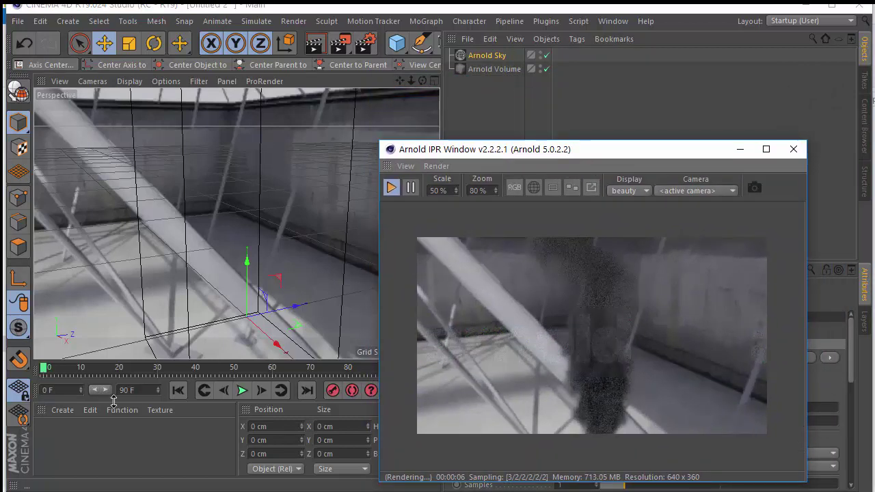
Step: Create an Arnold standard_volume material and assign it to the Arnold Volume object
left_click(62, 412)
mouse_move(94, 315)
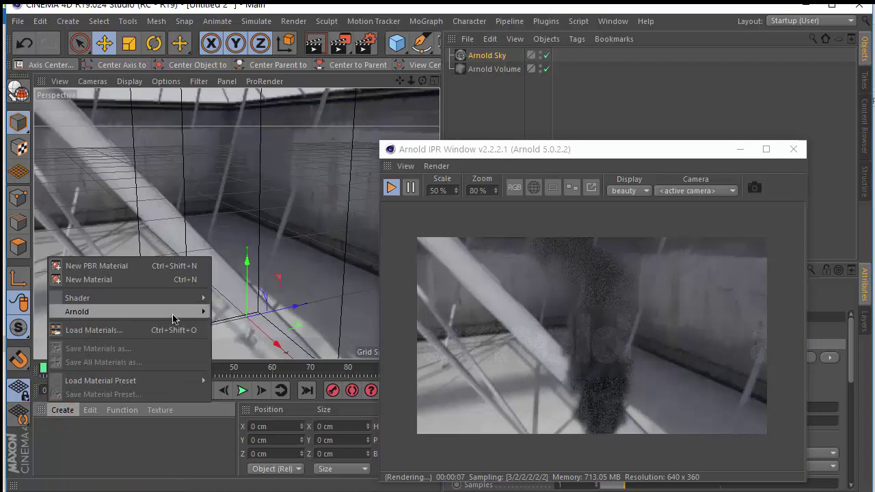
mouse_move(227, 352)
left_click(298, 367)
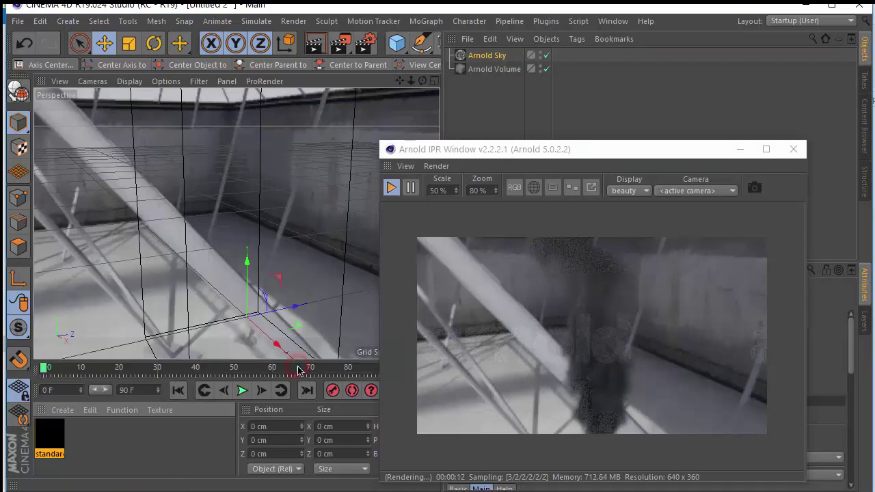
left_click_drag(490, 76, 494, 70)
Step: Open the standard_volume material for editing beside the interactive render and set its density to 13.5
left_click_drag(600, 159, 596, 118)
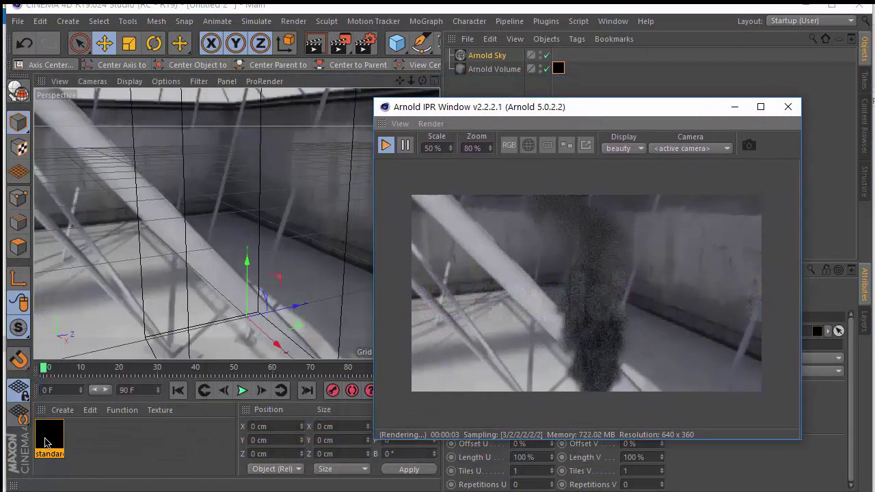
double_click(46, 443)
left_click_drag(424, 42, 190, 71)
left_click_drag(511, 115, 558, 69)
left_click_drag(177, 237, 219, 233)
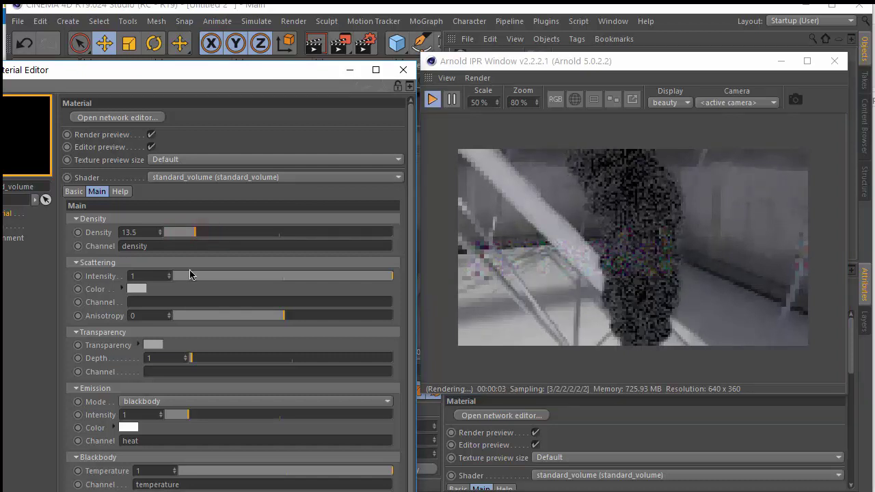
Step: Set the volume material's scattering color to pure white and its density to 5.8
left_click(137, 288)
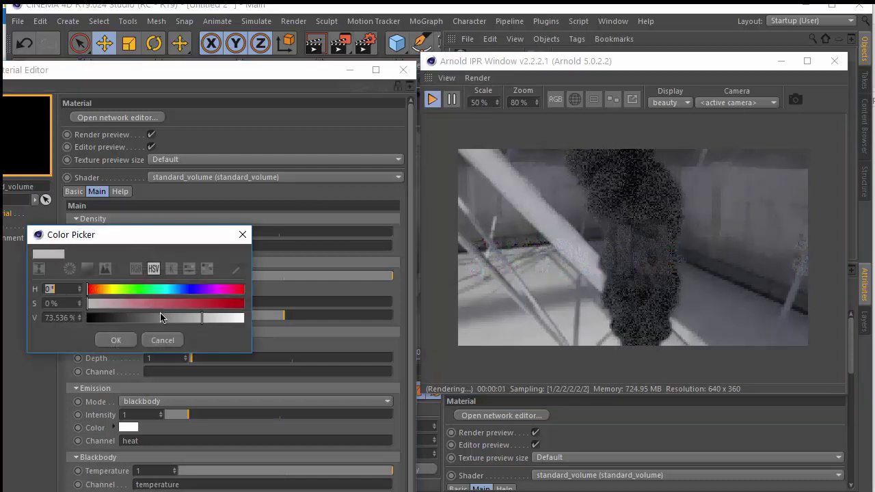
left_click(116, 339)
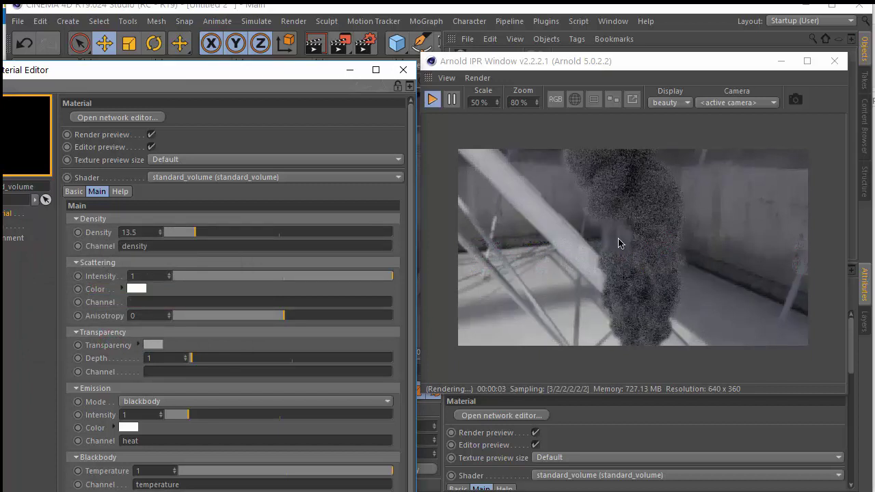
left_click_drag(183, 236, 172, 233)
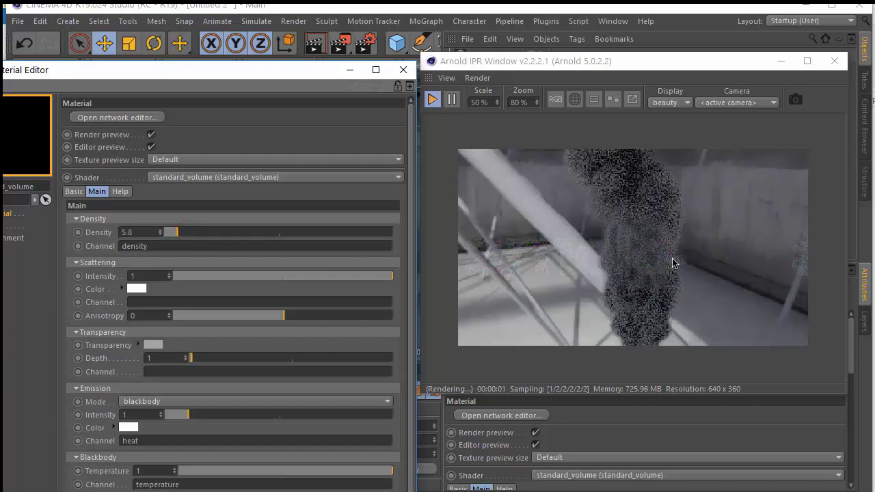
Step: Set the Arnold Sky's intensity to 2.39 to brighten the lighting on the smoke
left_click_drag(597, 66, 185, 80)
left_click(495, 69)
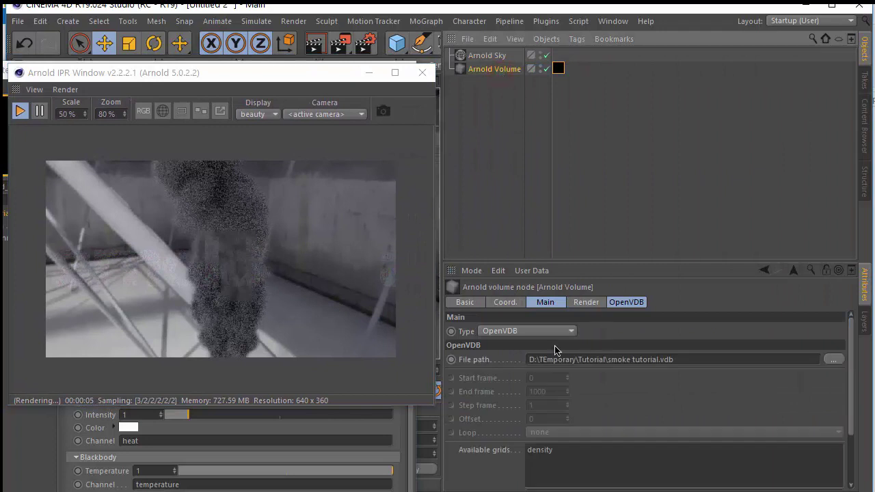
left_click(485, 56)
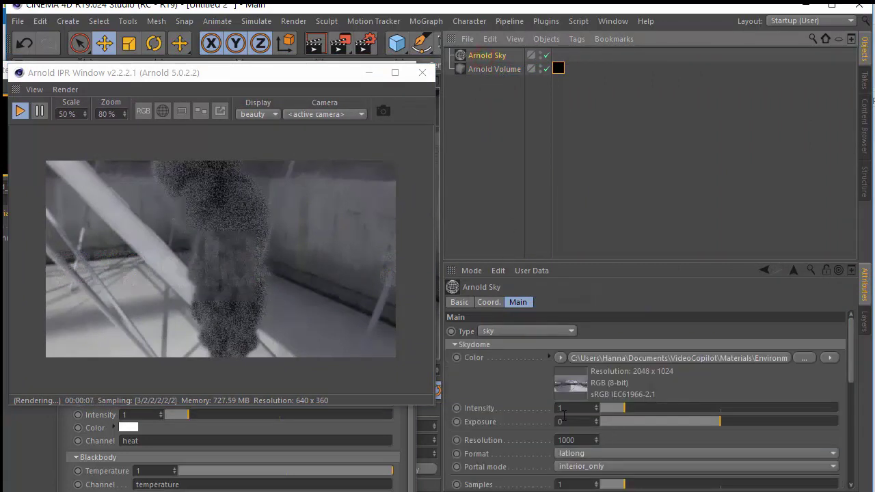
left_click_drag(624, 408, 648, 409)
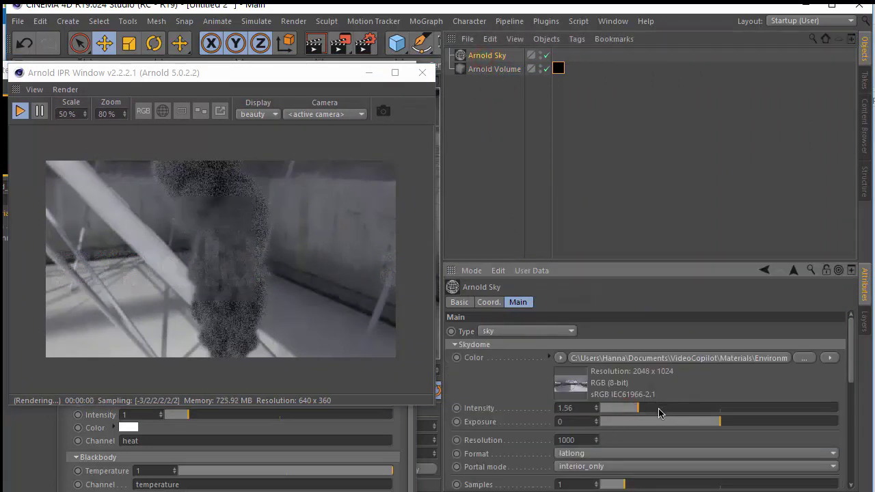
mouse_move(645, 411)
left_mouse_down()
mouse_move(632, 409)
mouse_move(658, 409)
left_mouse_up()
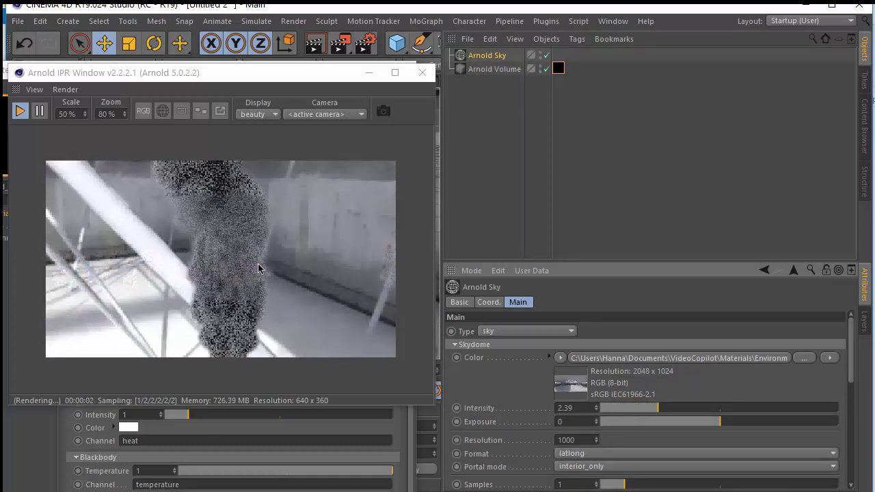
Step: Examine the upper part of the smoke column from another angle in the interactive render
left_click_drag(230, 77, 699, 78)
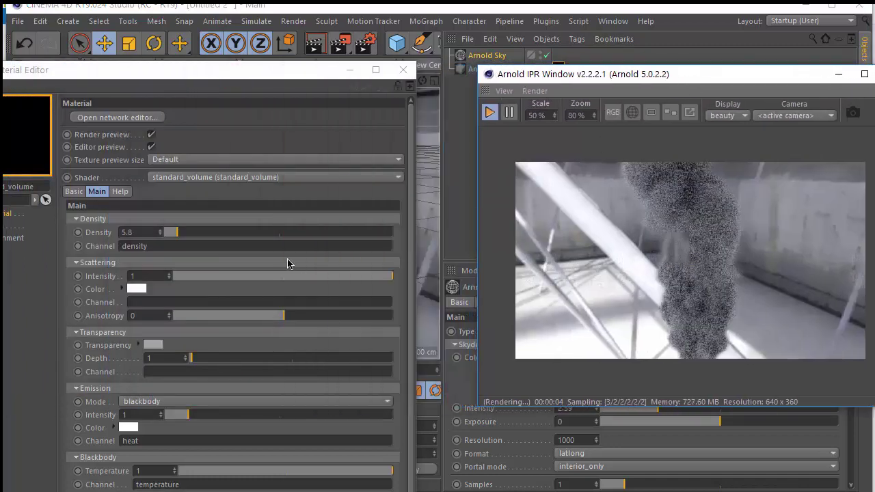
left_click_drag(264, 76, 426, 336)
left_click_drag(293, 232, 314, 168, "alt")
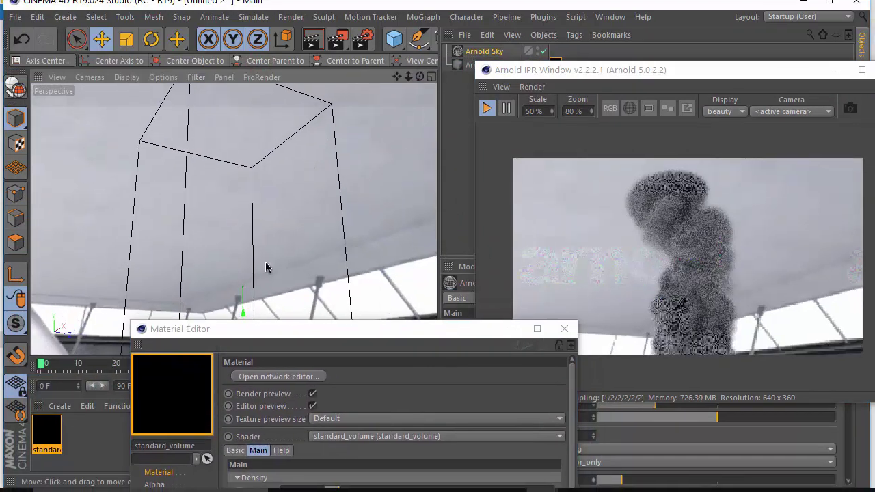
left_click_drag(306, 170, 335, 264, "alt")
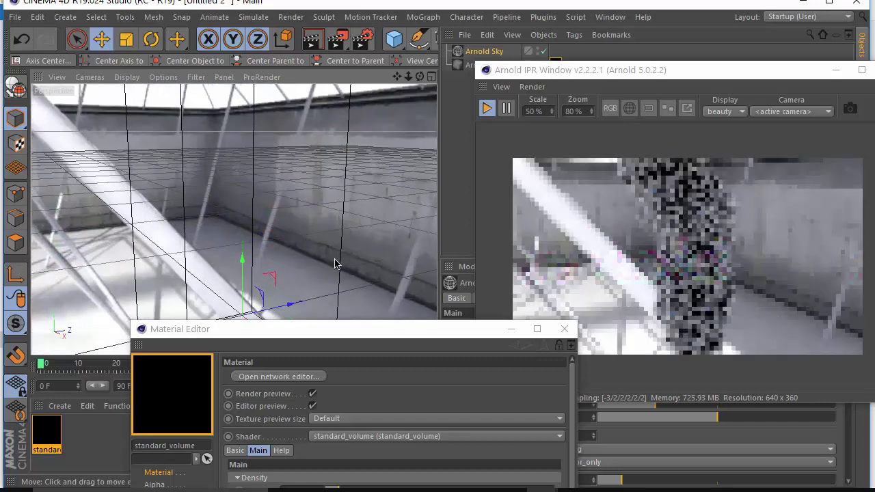
left_click_drag(377, 331, 267, 69)
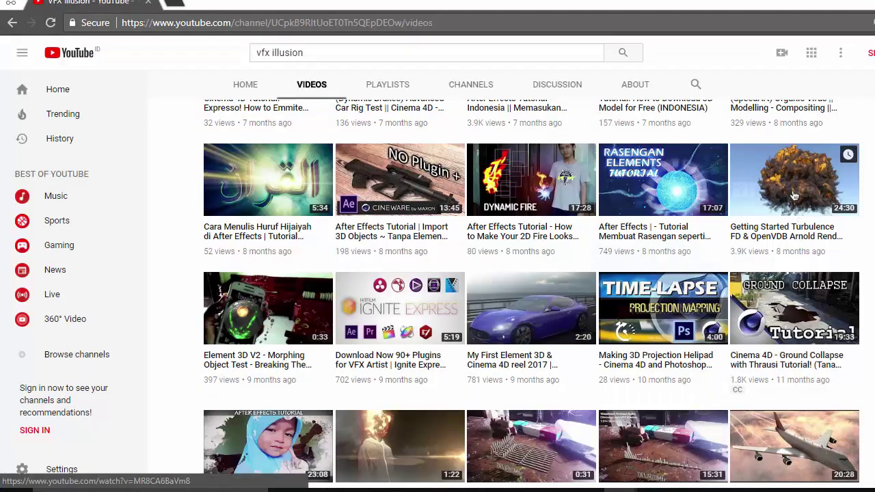
scroll(794, 196, "up", 2)
scroll(833, 191, "down", 2)
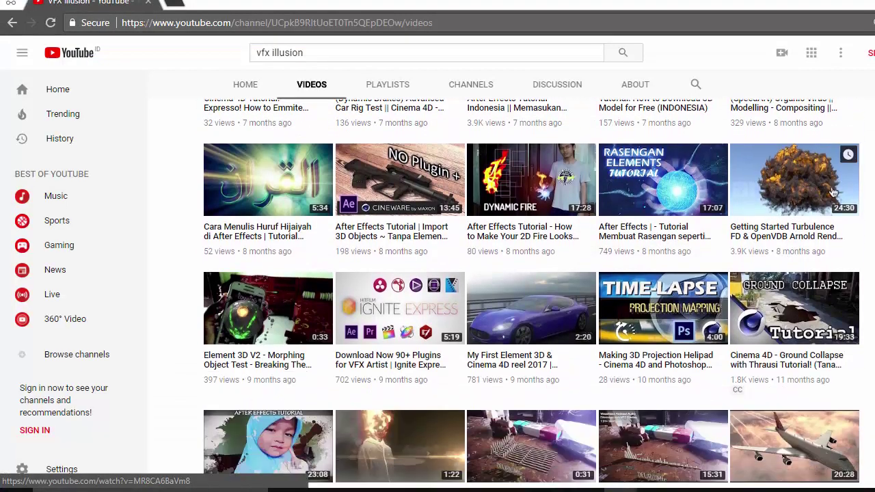